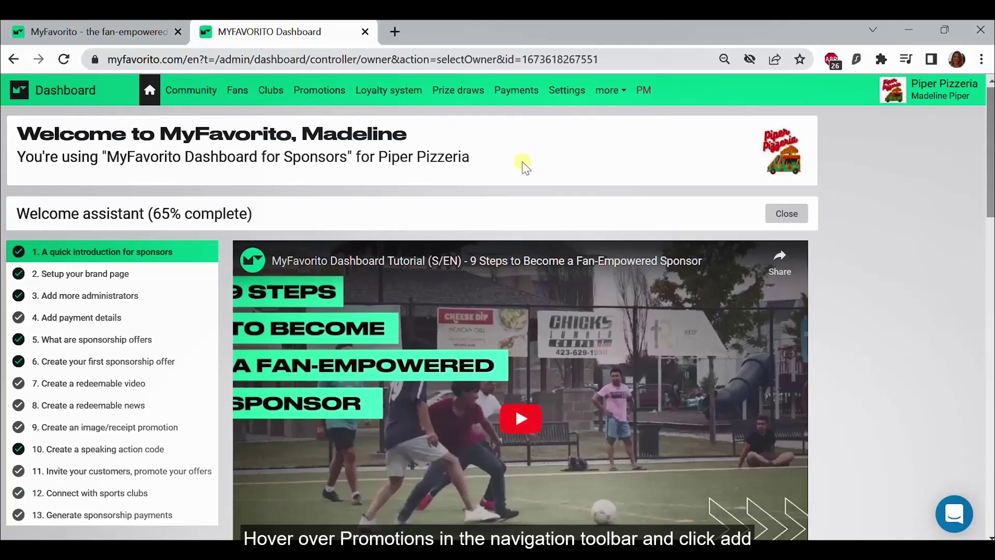
- Start adding a new promotion of the type Image / cash receipt upload
mouse_move(316, 93)
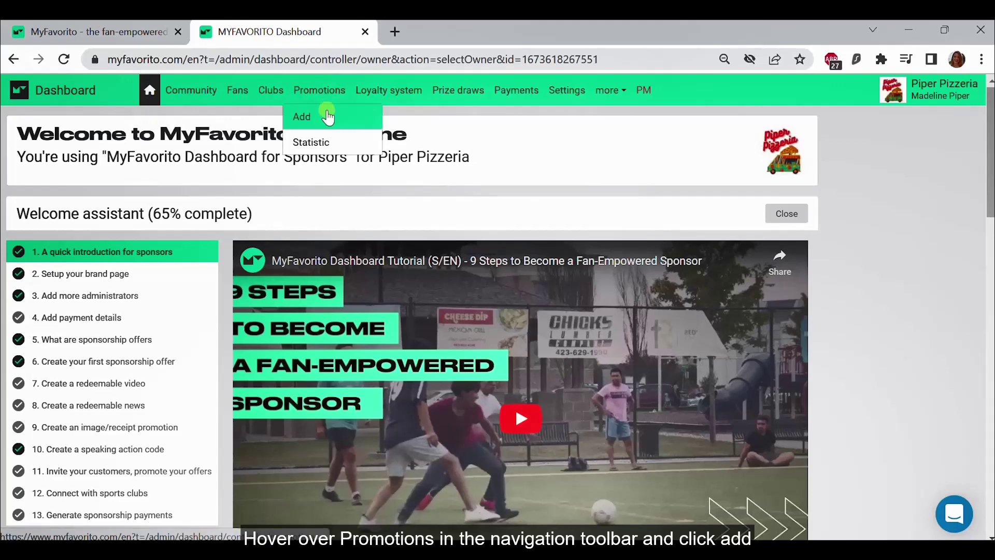
click(328, 117)
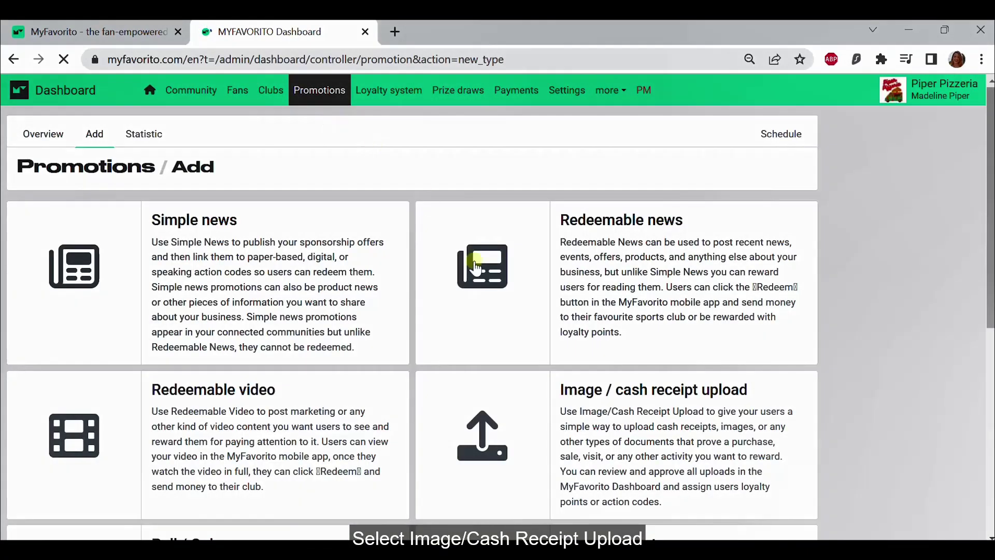
click(592, 414)
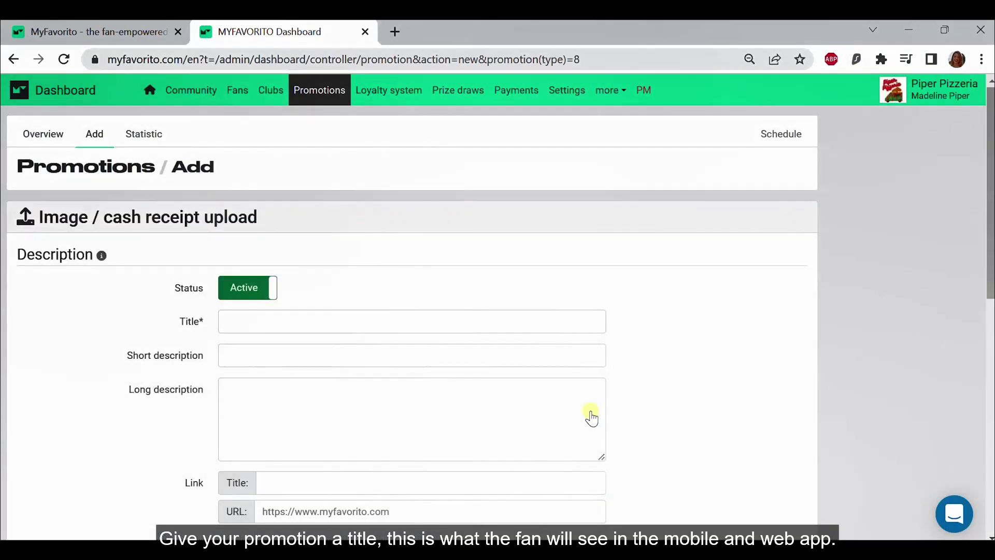
- Title the promotion "Buy our pizza kit in Kaufland, send 1€ to your club!" with the short description "Support your club while shopping!"
click(269, 326)
text(Buy our pizza kit in Kaufland, send 1€ to your club!)
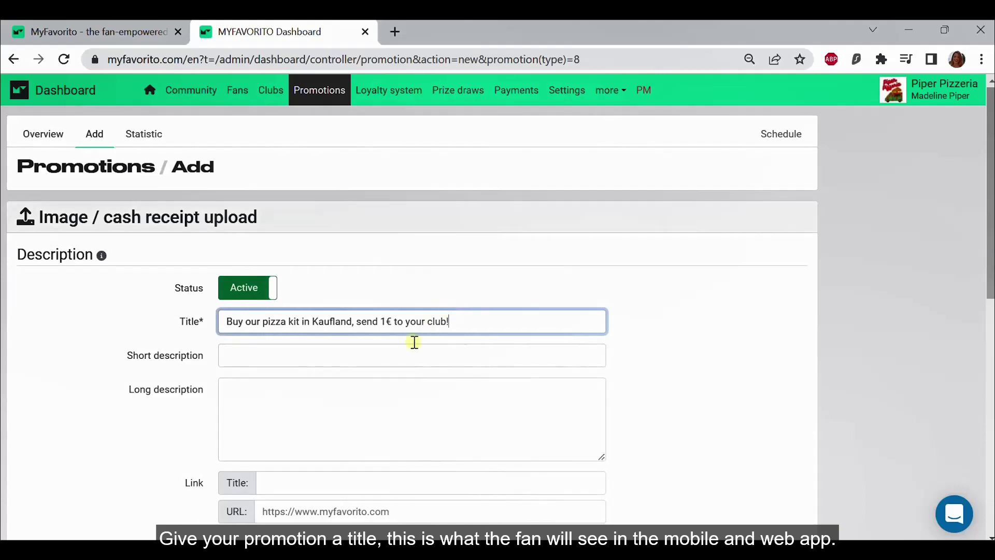
click(399, 354)
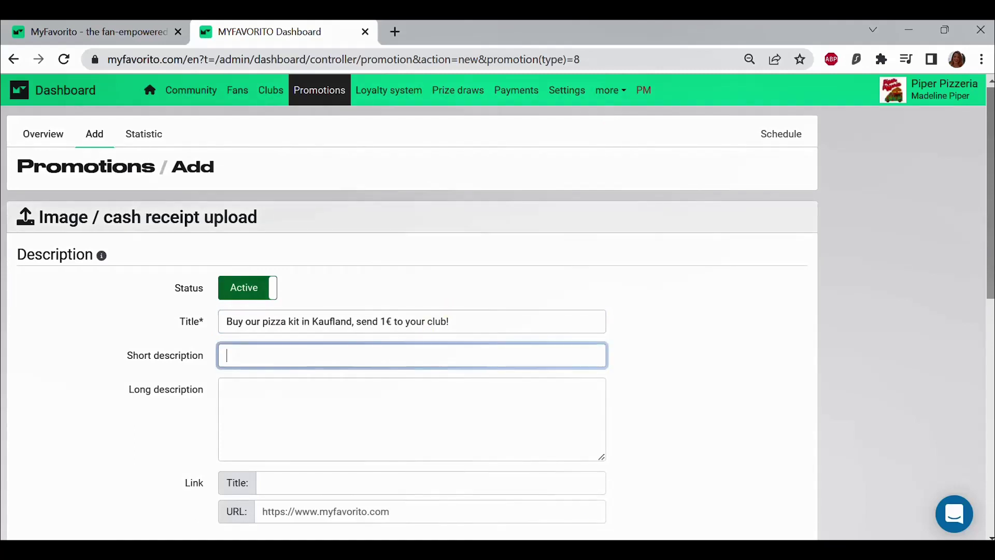
text(Support your club while shopping!)
- Write a long description on buying a Piper Pizzeria Pizza Kit at Kaufland and uploading the receipt for approval within 24 hours, and enlarge its box
click(307, 404)
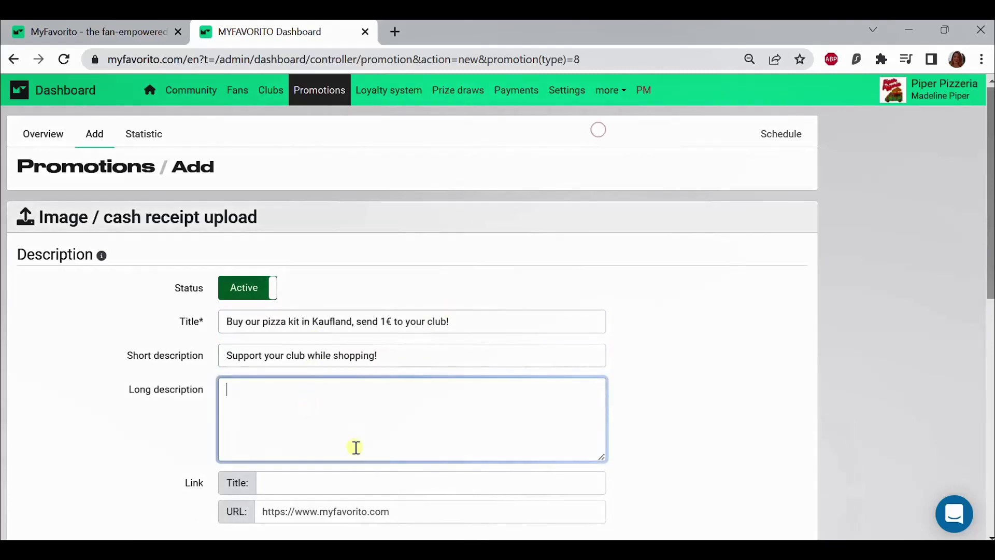
text(Head to your closest Kaufland, purchase a Piper Pizzeria Pizza Kit, upload the receipt and send money to your sports club! Take a picture of the receipt including the Kaufland logo, date of purchase and branch number. Upload in the Myfavorito app and we'll notify you when its approved, usually within 24 hours.)
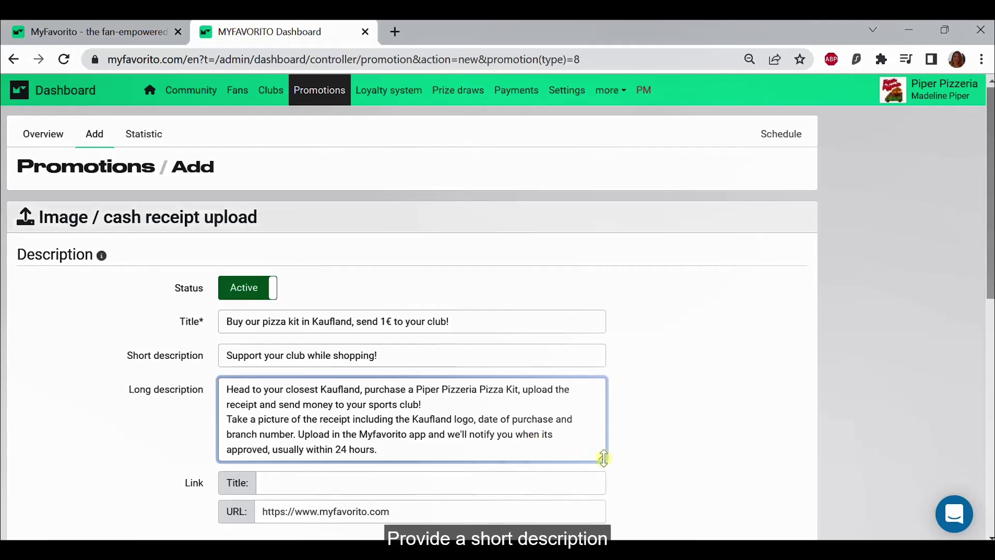
drag(602, 459, 624, 527)
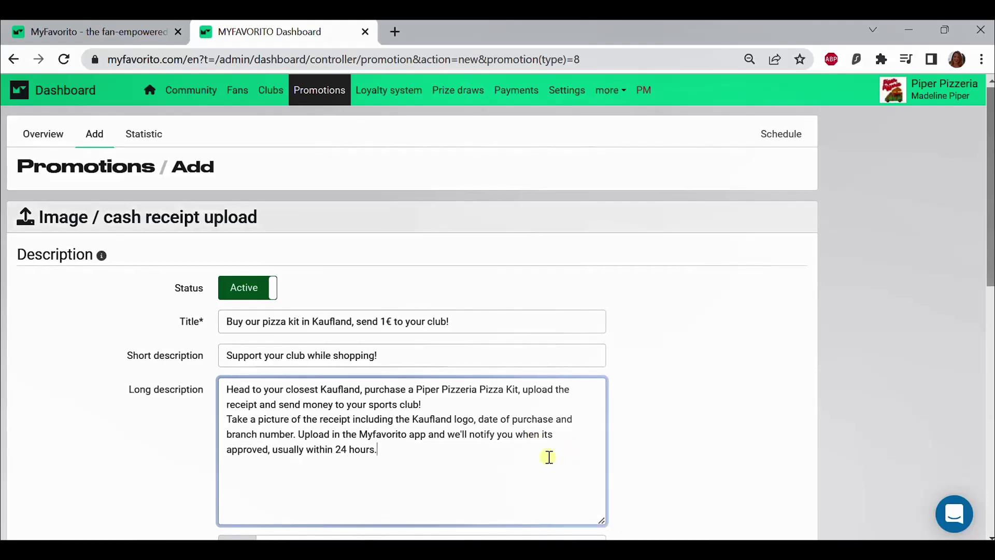
- Keep the promotion relevant for users near my stores and enable the reward "Users receive funds for their communities"
scroll(549, 457, down, 2)
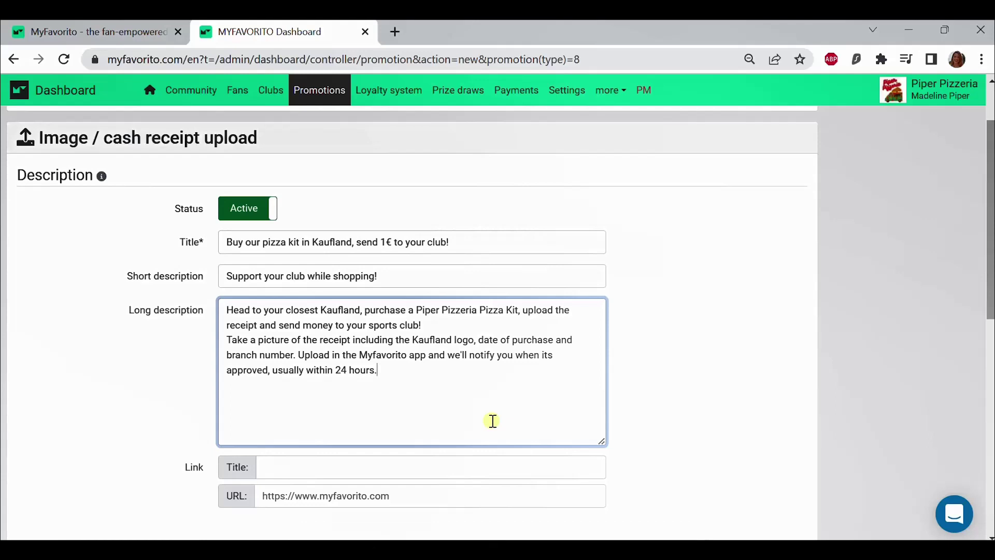
scroll(493, 421, down, 4)
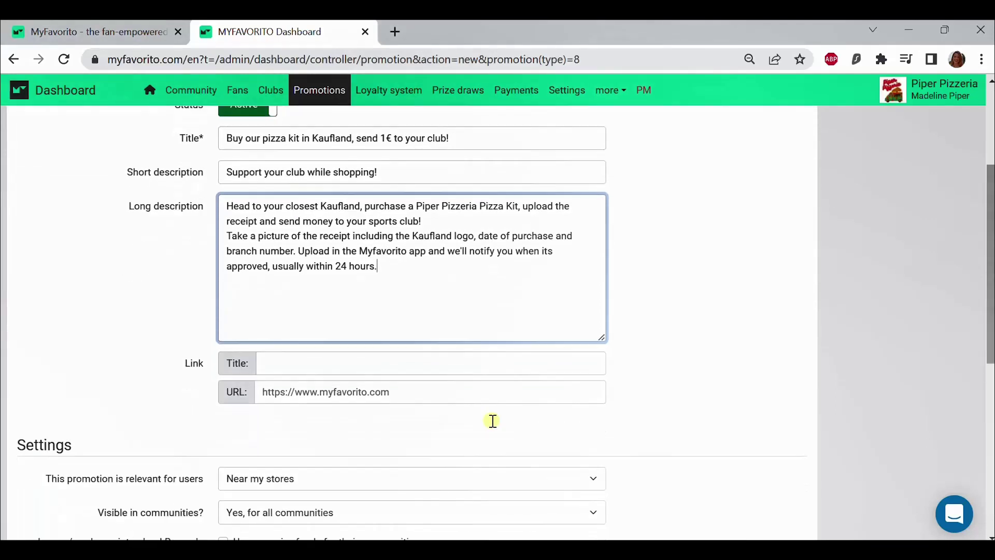
click(500, 388)
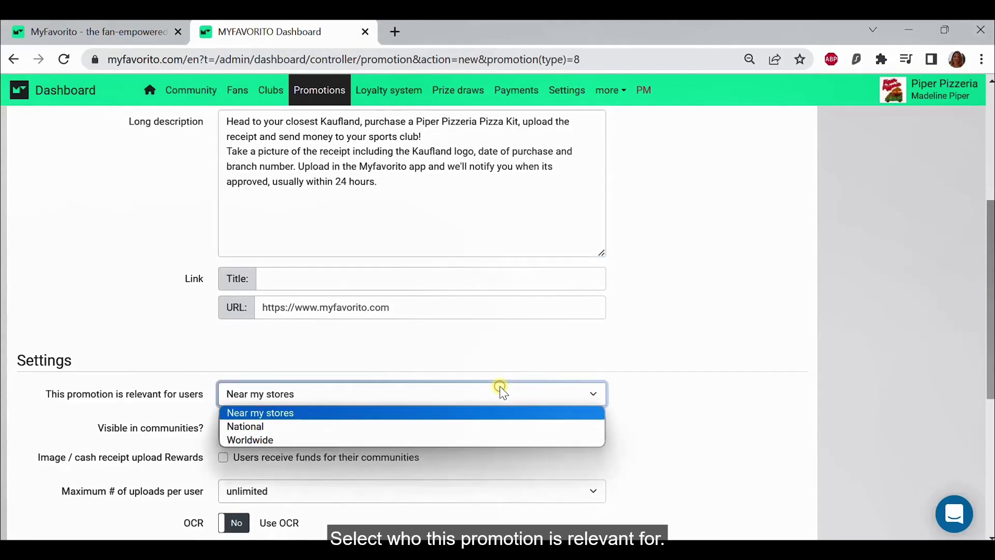
click(501, 390)
scroll(502, 392, down, 2)
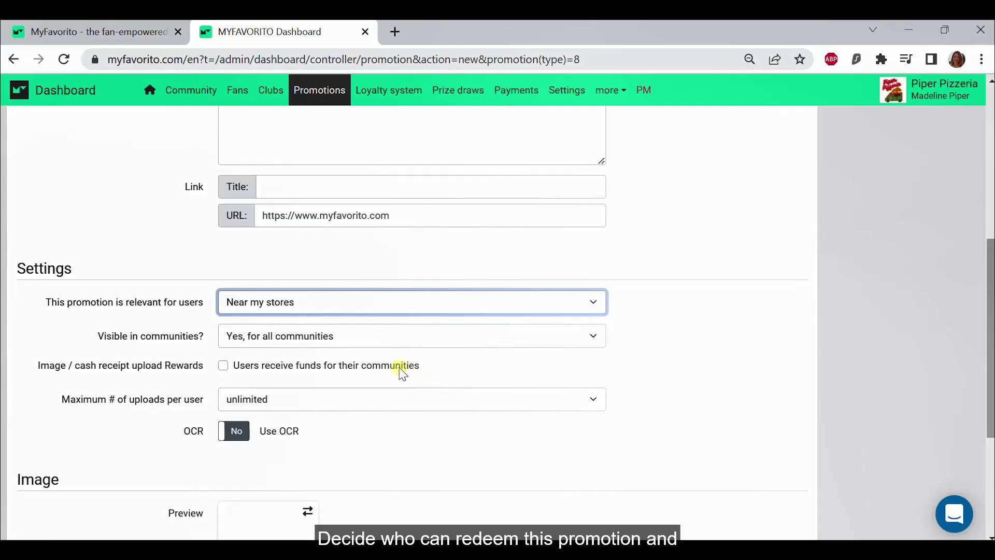
click(222, 366)
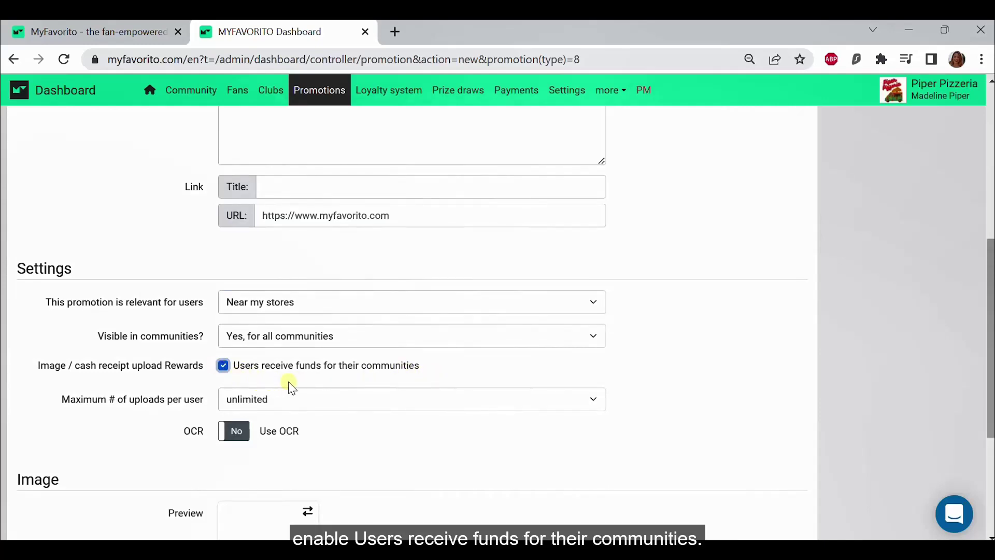
- Enable OCR for the uploads with the mandatory word "pizzakit" and the optional word "Kaufland"
scroll(429, 377, down, 2)
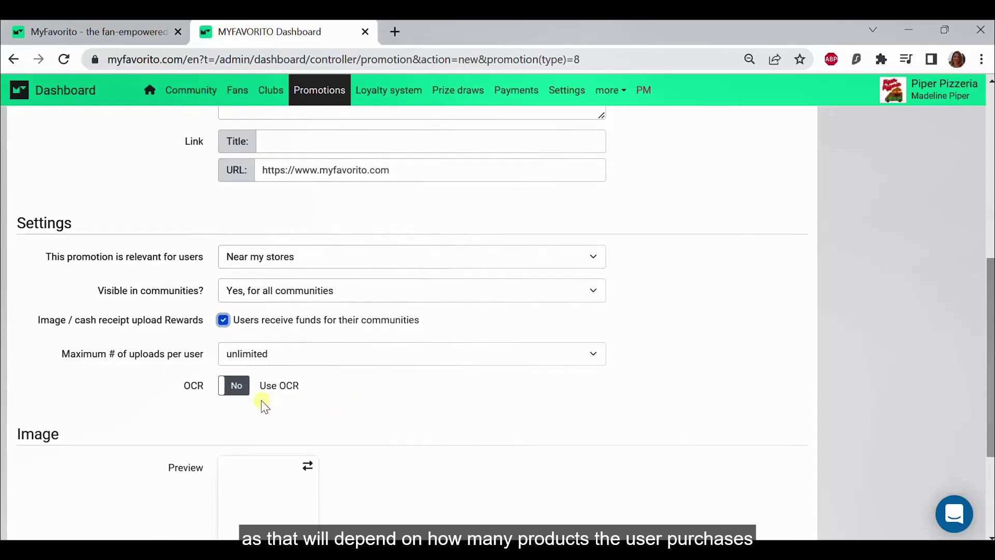
click(235, 389)
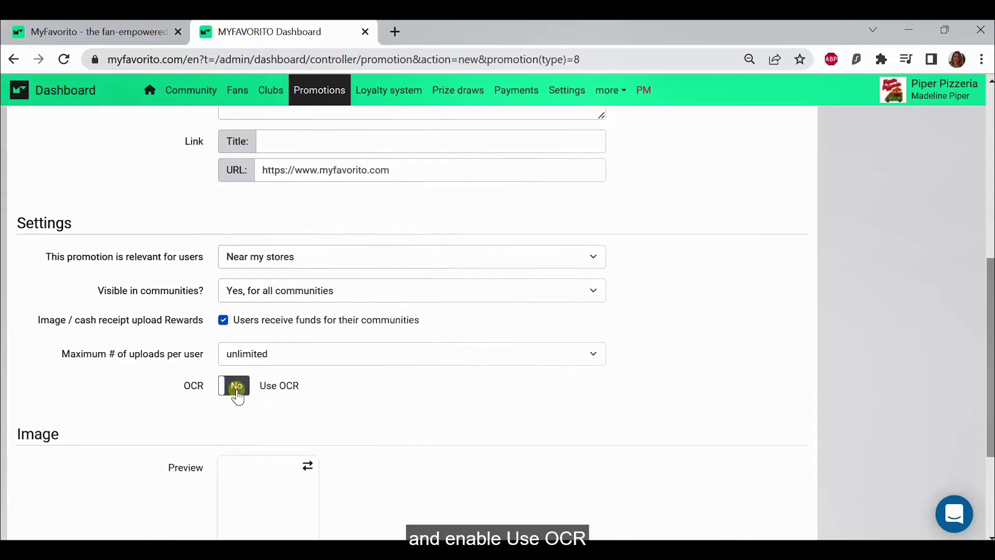
scroll(236, 394, down, 1)
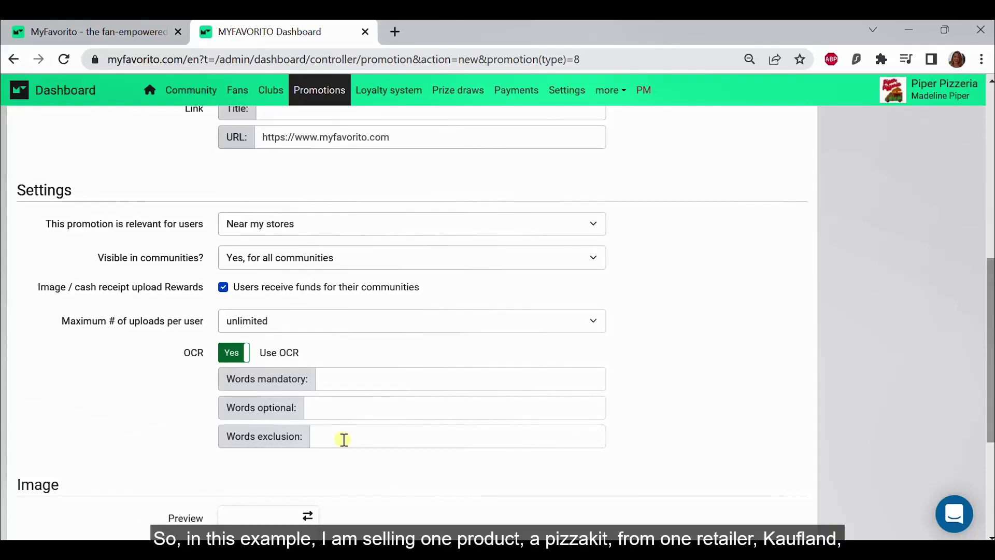
click(341, 380)
text(piz)
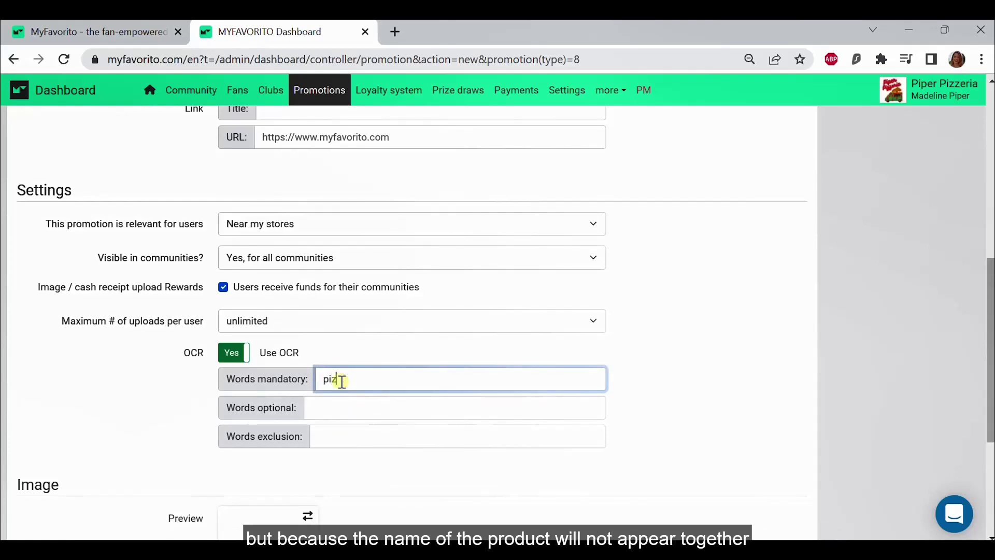
text(zakit)
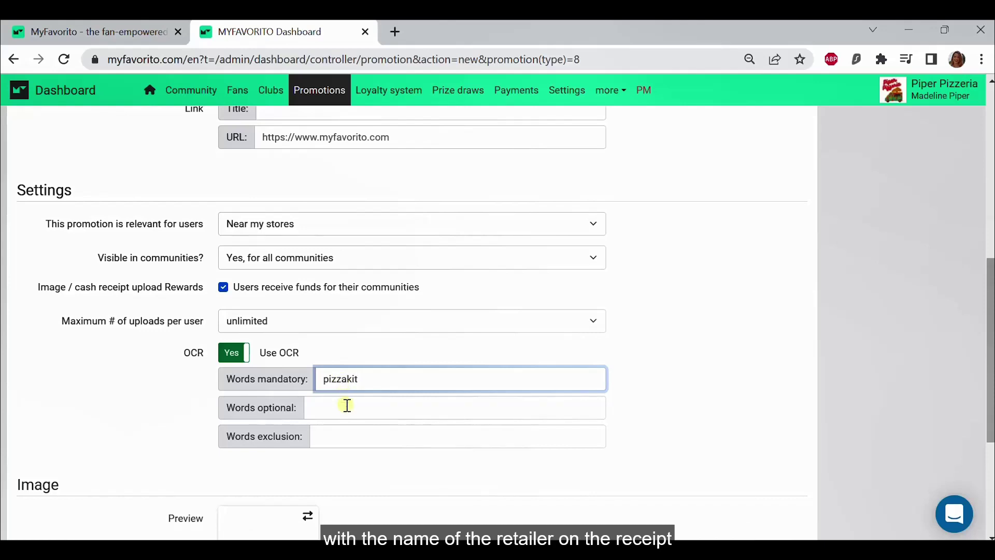
click(365, 412)
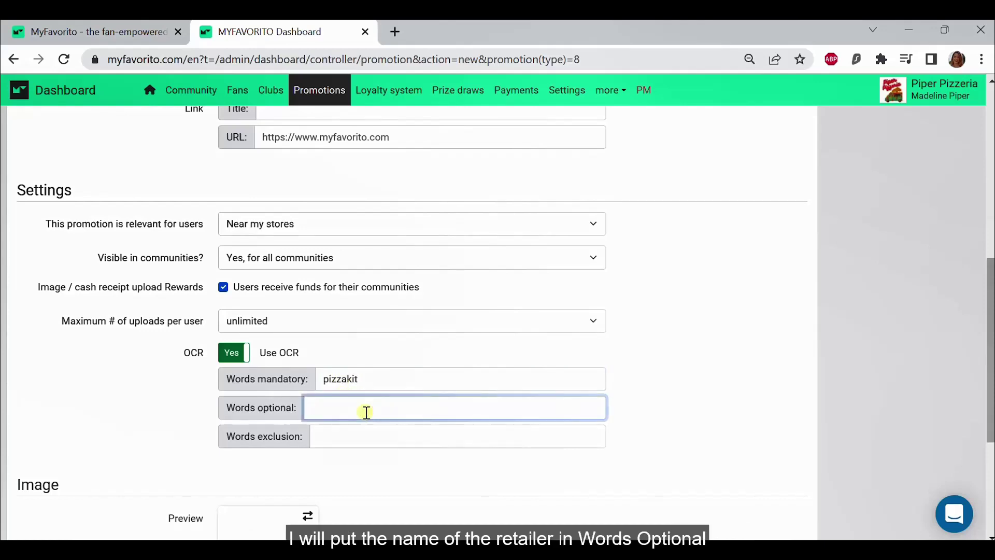
text(Kaufland)
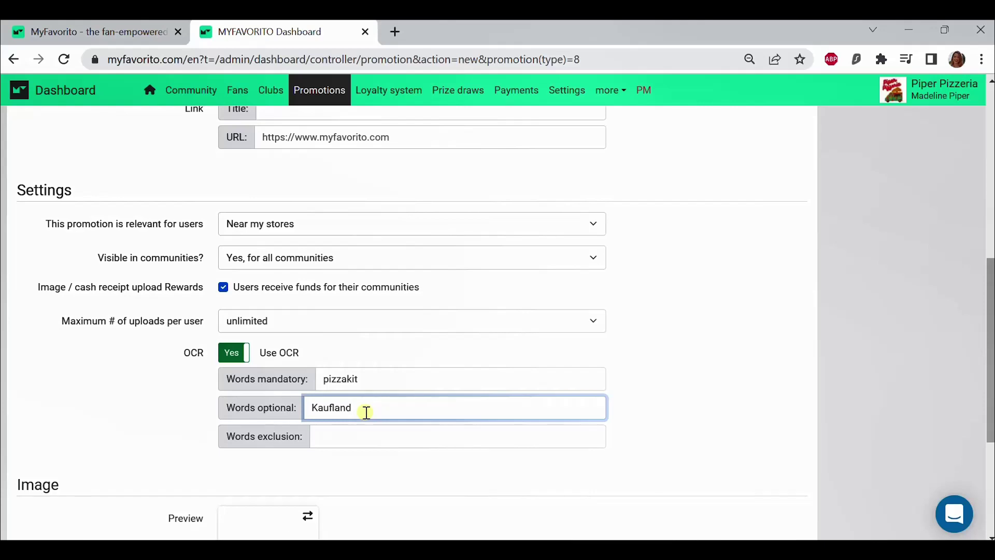
click(363, 463)
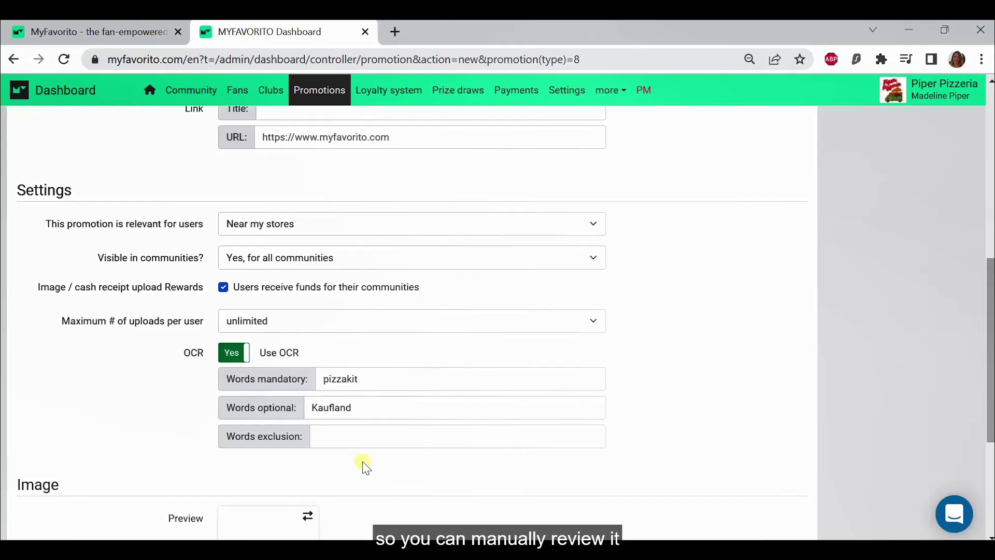
- Add the image file Receipt_Upload_Final as the promotion's preview image
scroll(366, 466, down, 2)
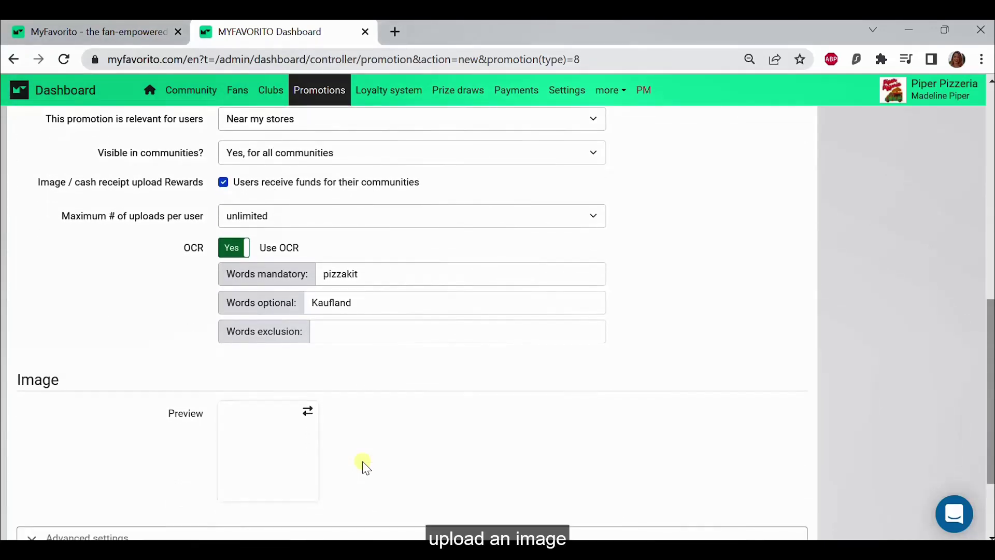
click(276, 466)
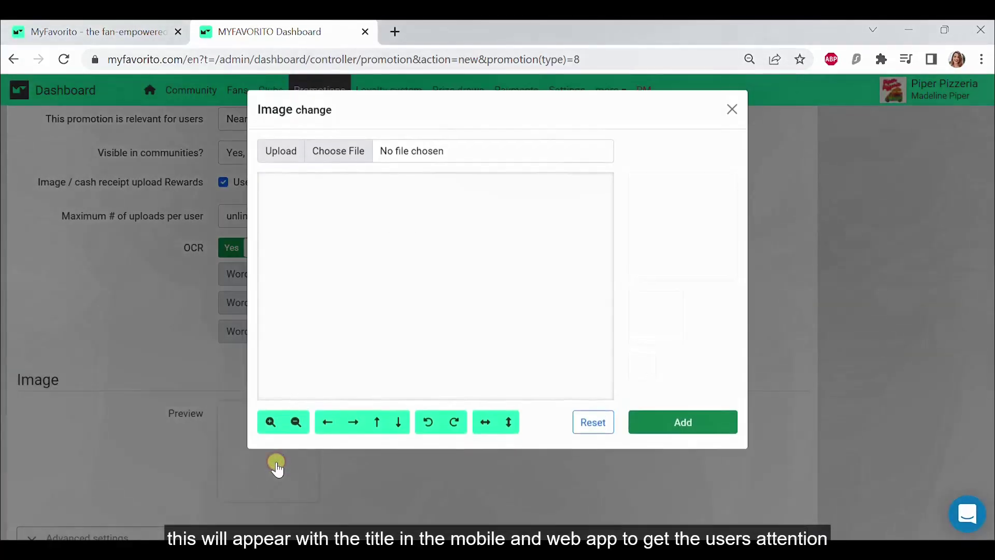
click(347, 154)
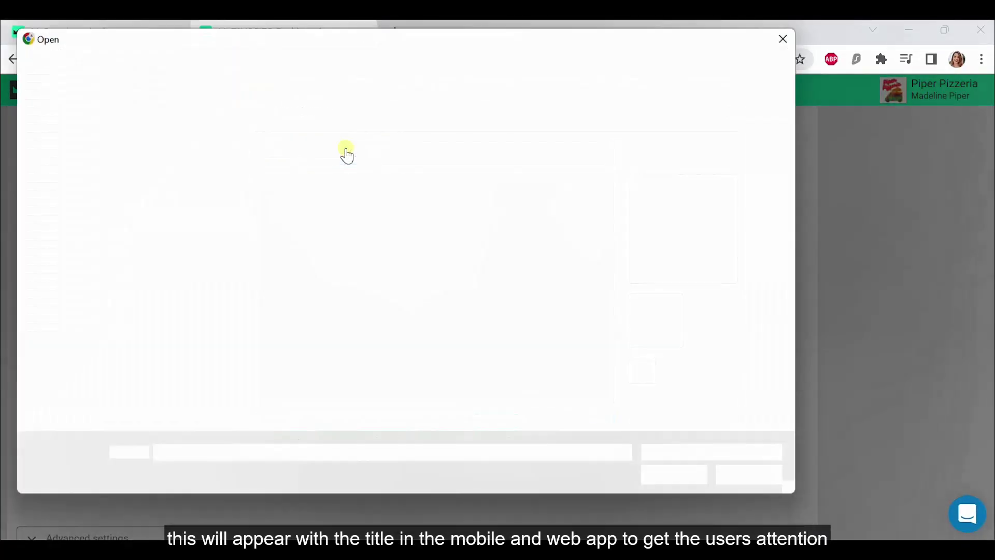
click(269, 290)
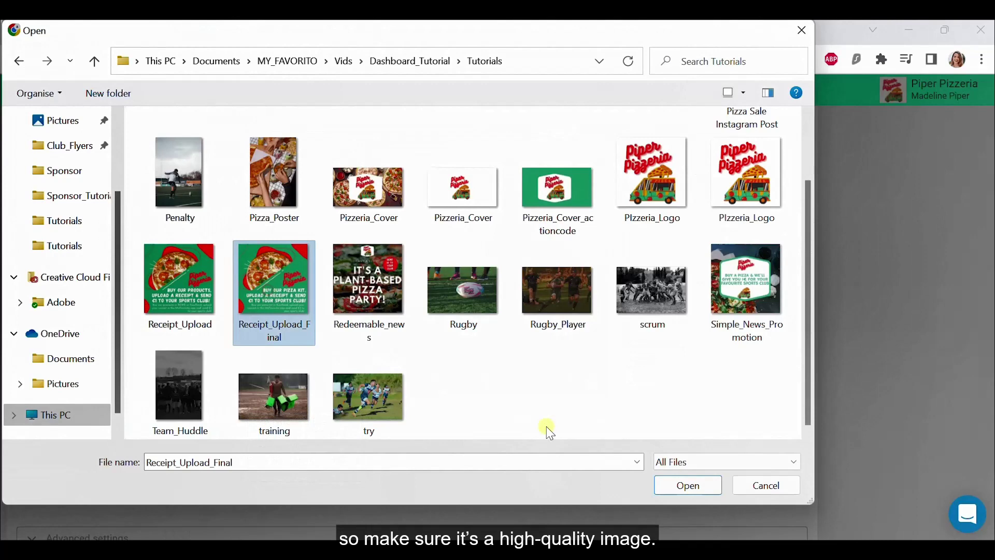
click(669, 485)
click(681, 425)
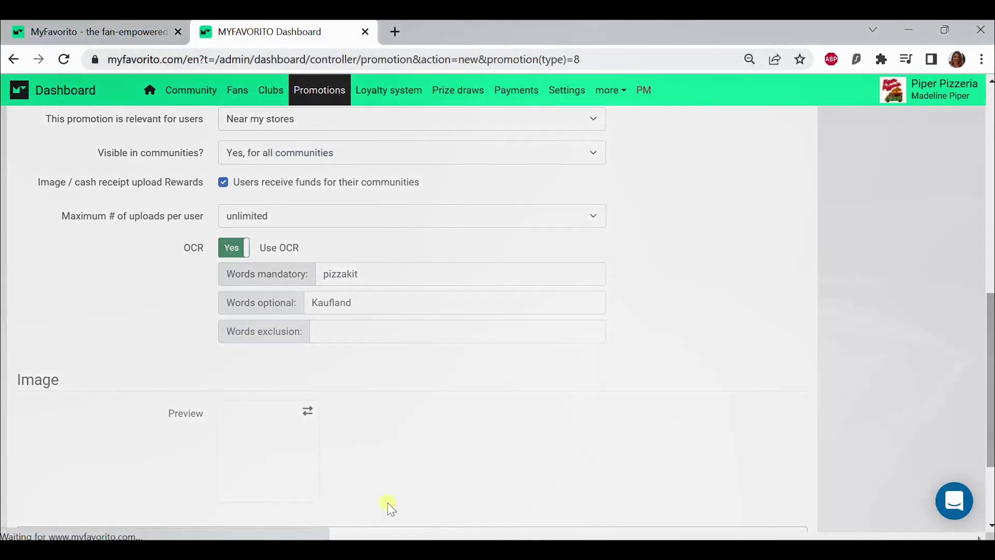
- Expand the promotion's advanced settings, look through them down to the poster image, and save the promotion
scroll(388, 506, down, 3)
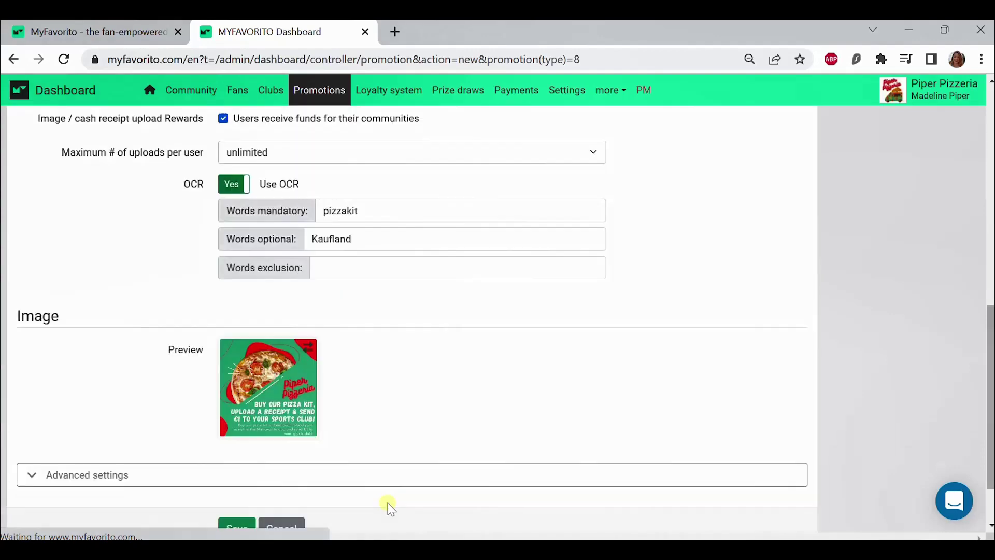
click(377, 404)
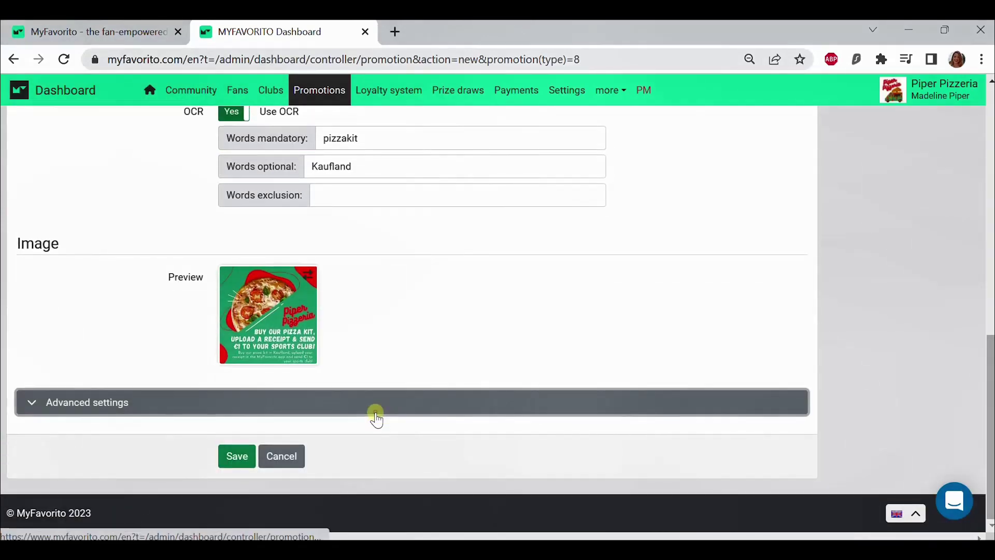
scroll(377, 419, down, 5)
scroll(377, 418, down, 14)
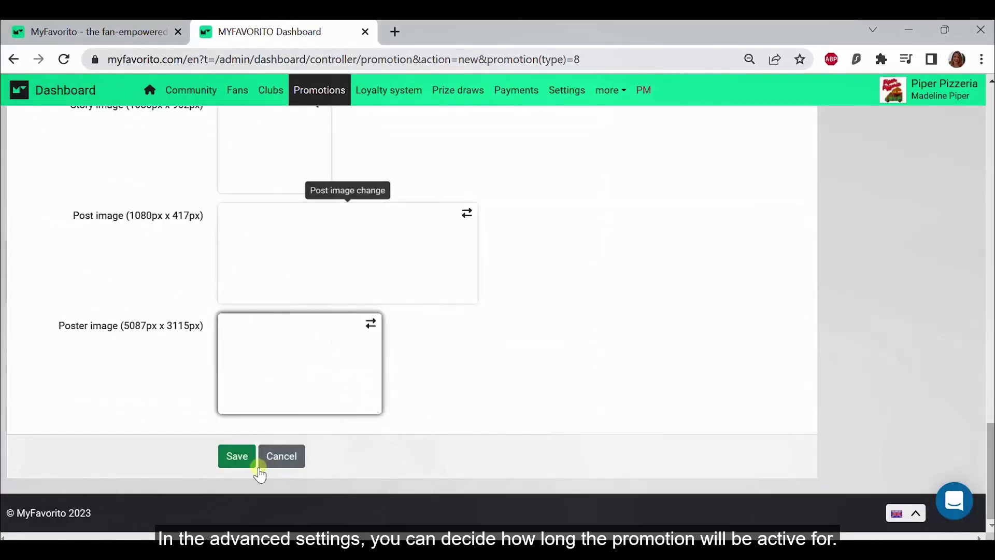
click(232, 458)
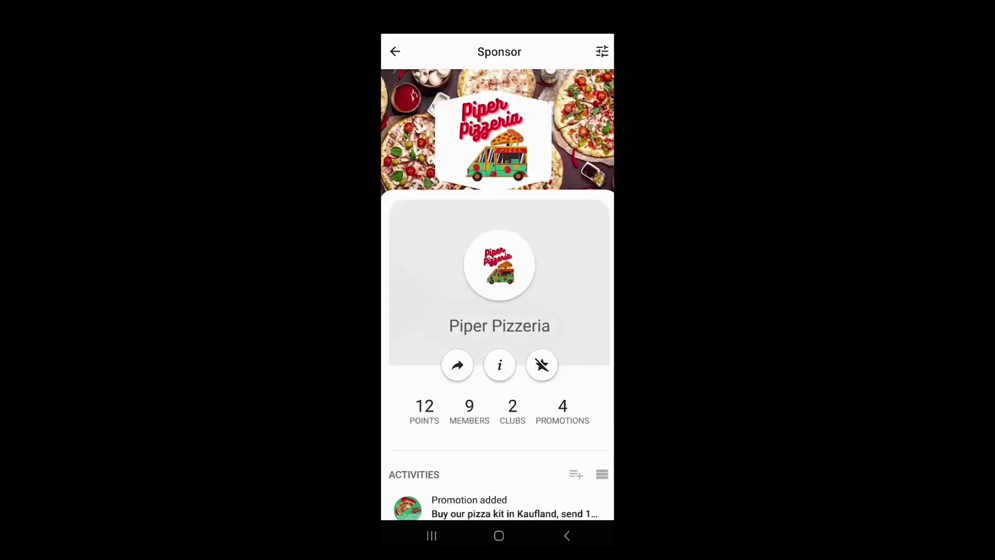
- Open the receipt promotion "Buy our pizza kit in Kaufland, send 1€ to your club!" from Piper Pizzeria's sponsor page in the mobile app
scroll(498, 295, down, 10)
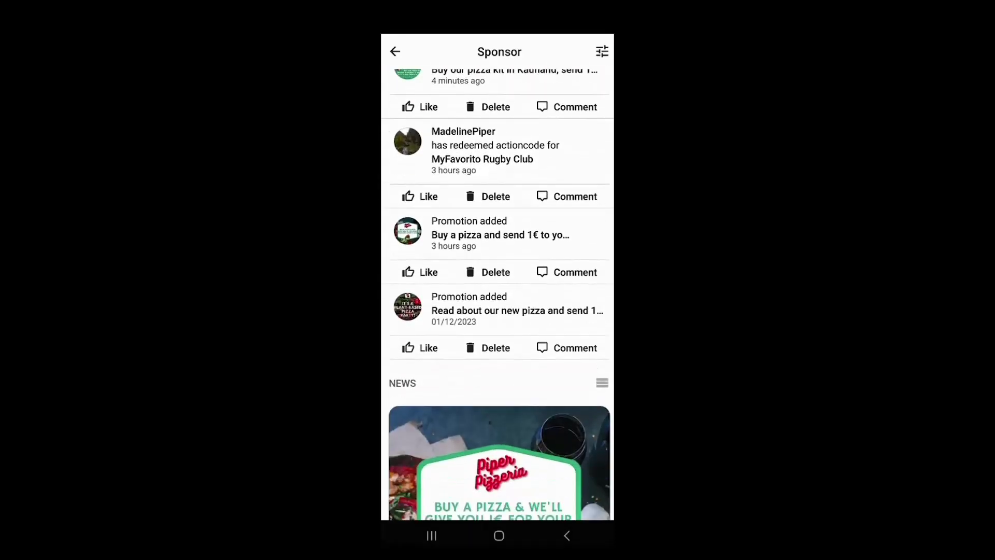
scroll(499, 294, down, 10)
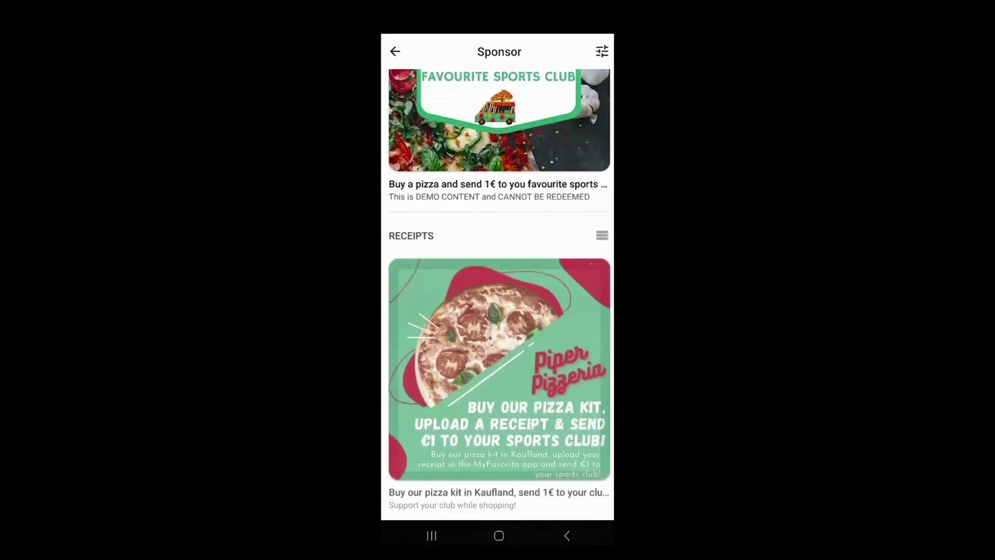
scroll(499, 294, down, 3)
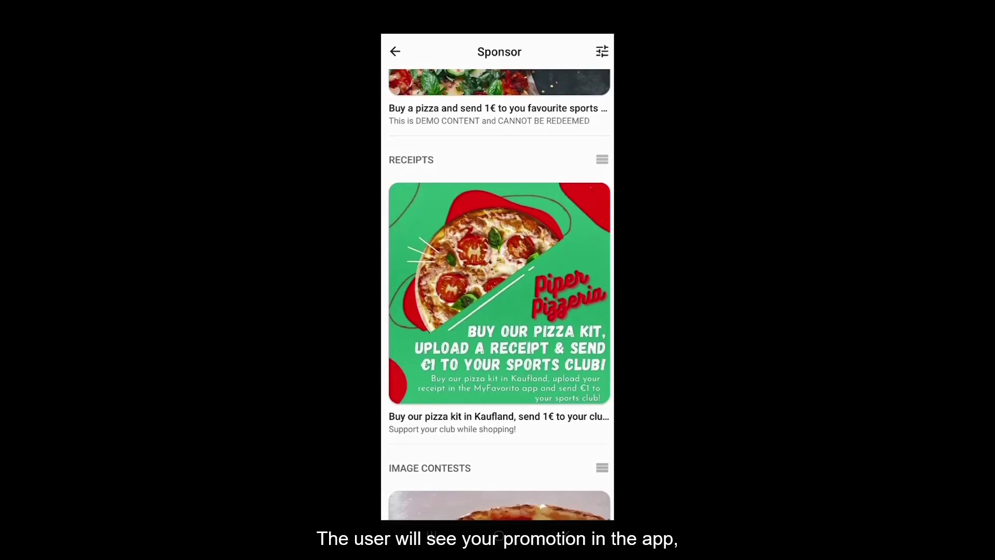
click(499, 292)
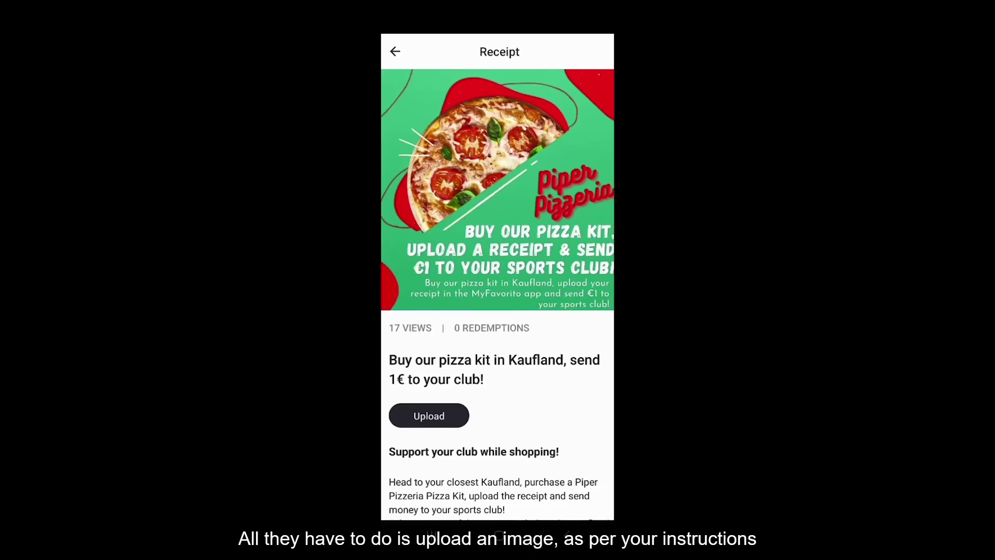
- Take a photo of the Netto receipt and submit it to the promotion with MyFavorito Rugby Club as payee
click(428, 415)
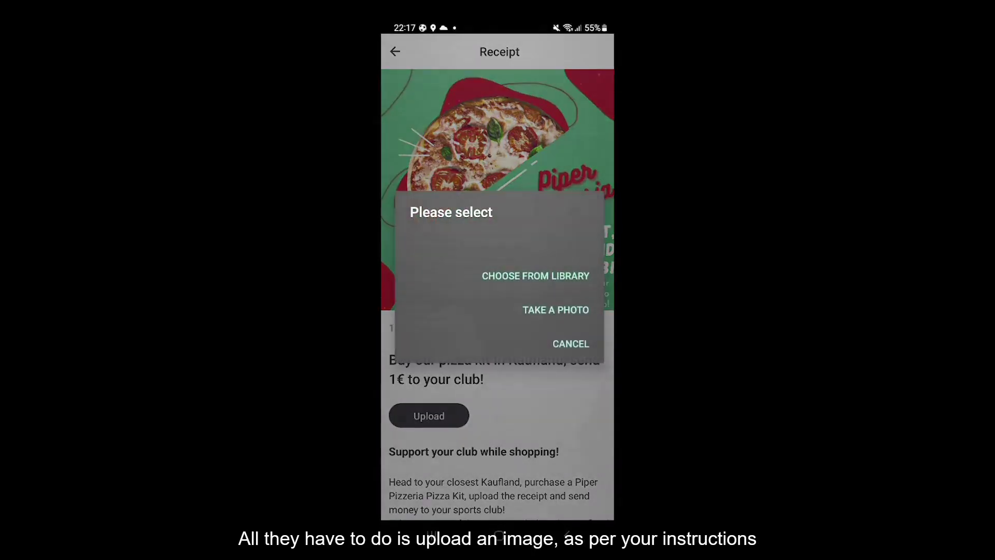
click(556, 309)
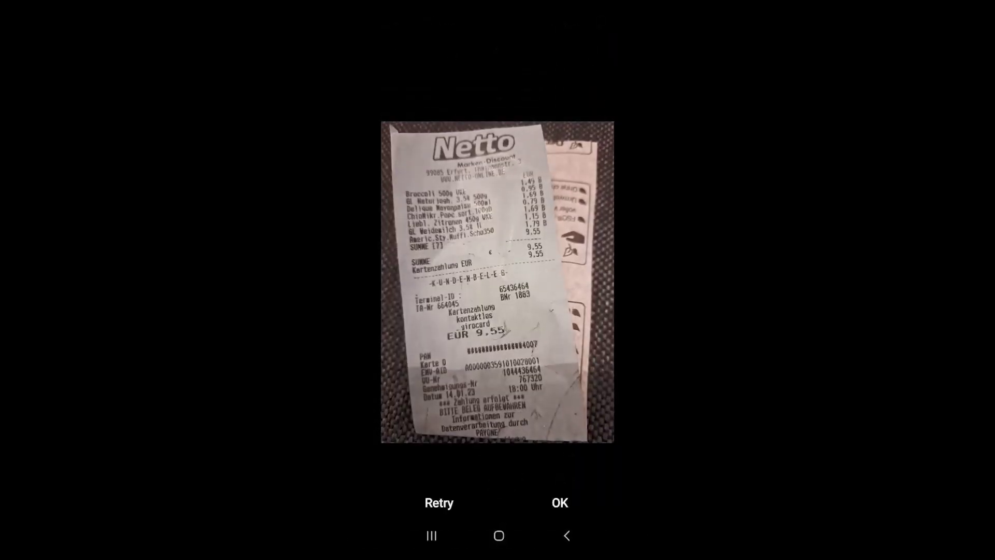
click(560, 503)
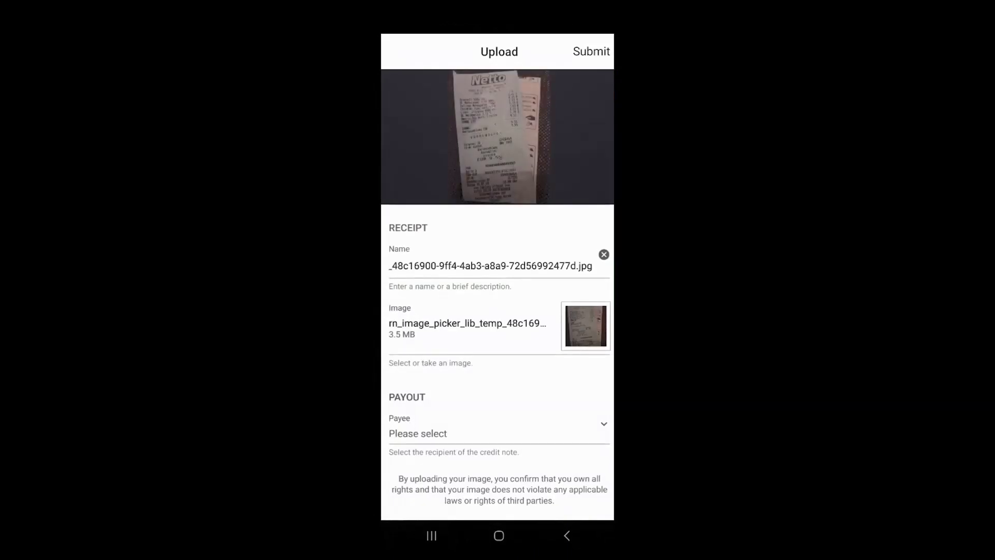
click(498, 432)
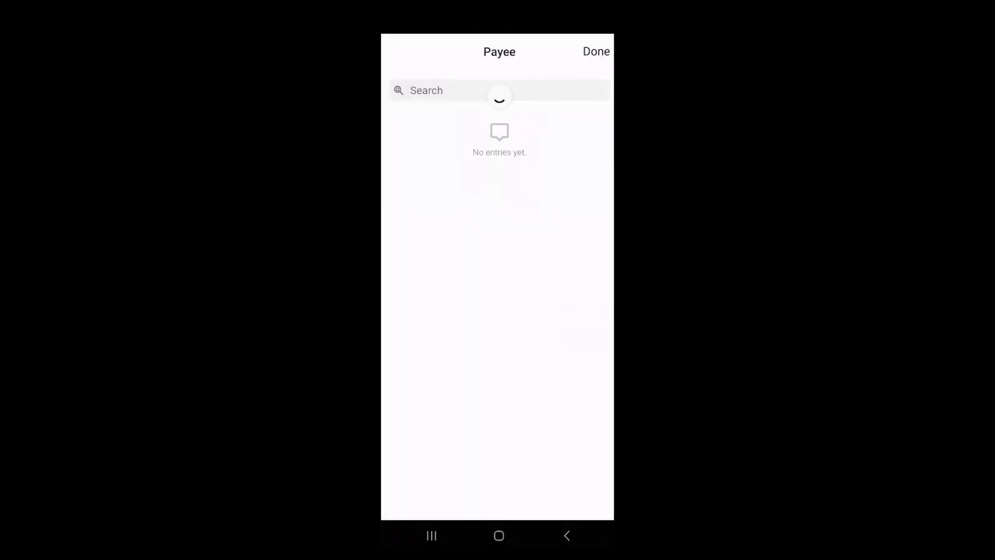
click(498, 144)
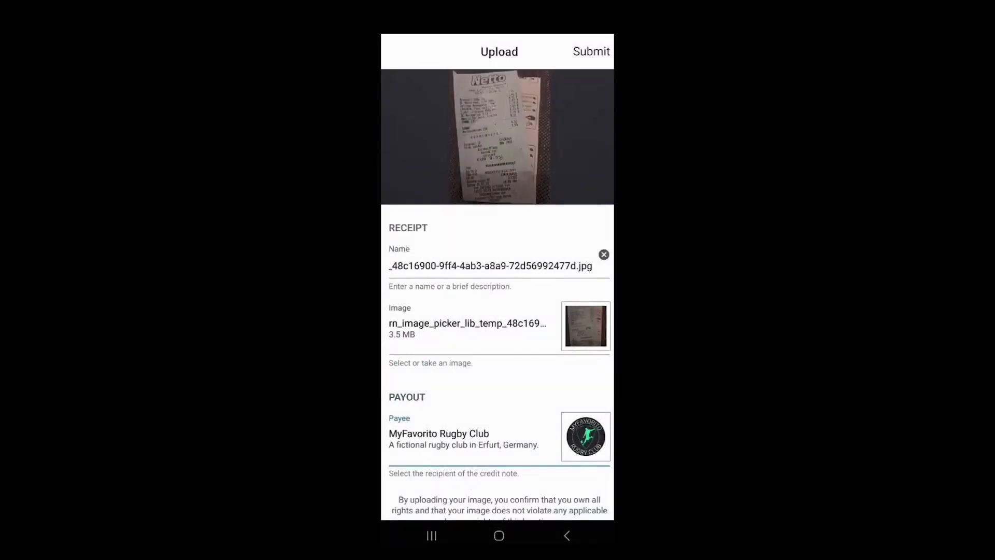
scroll(498, 295, down, 1)
click(591, 52)
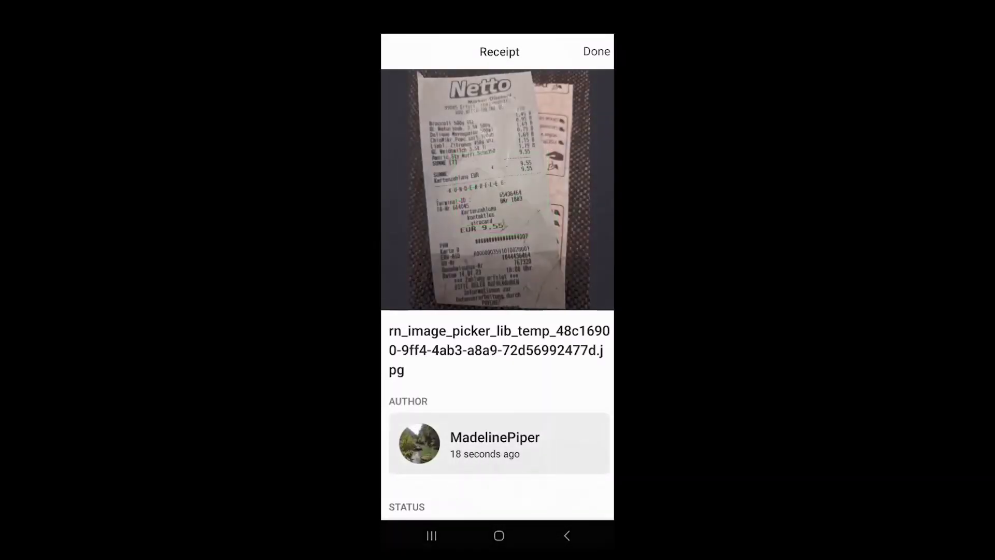
- Check the submitted Netto receipt's status and delete the receipt
scroll(497, 290, down, 3)
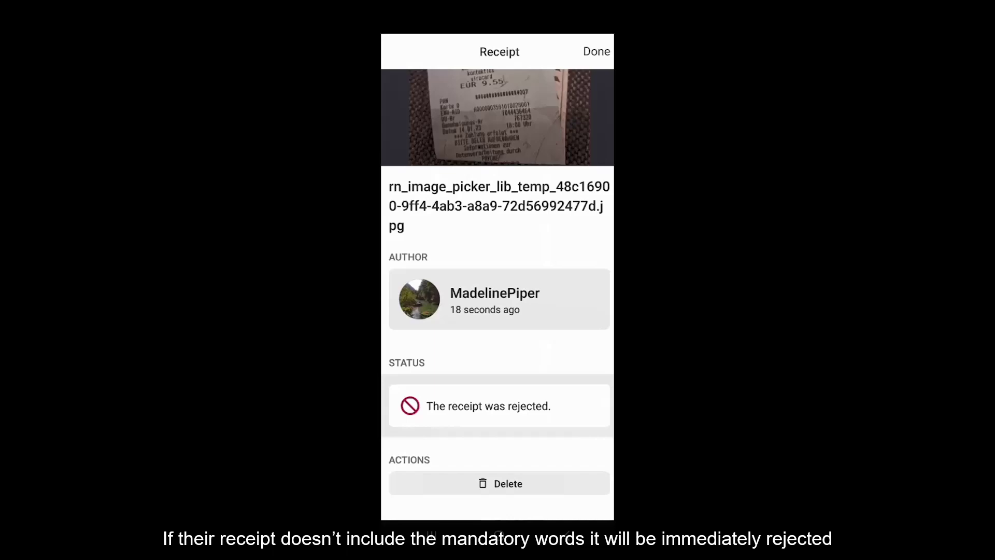
click(500, 483)
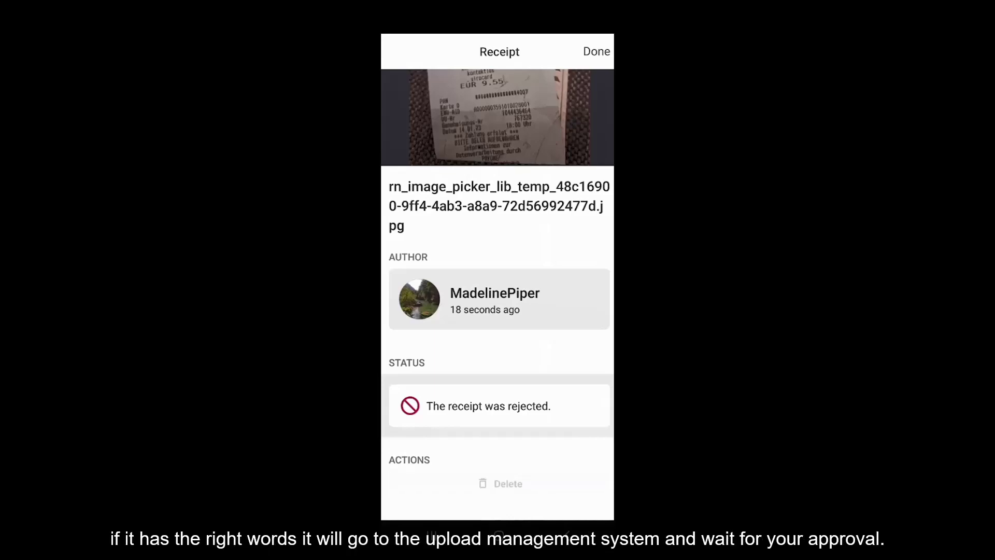
click(582, 309)
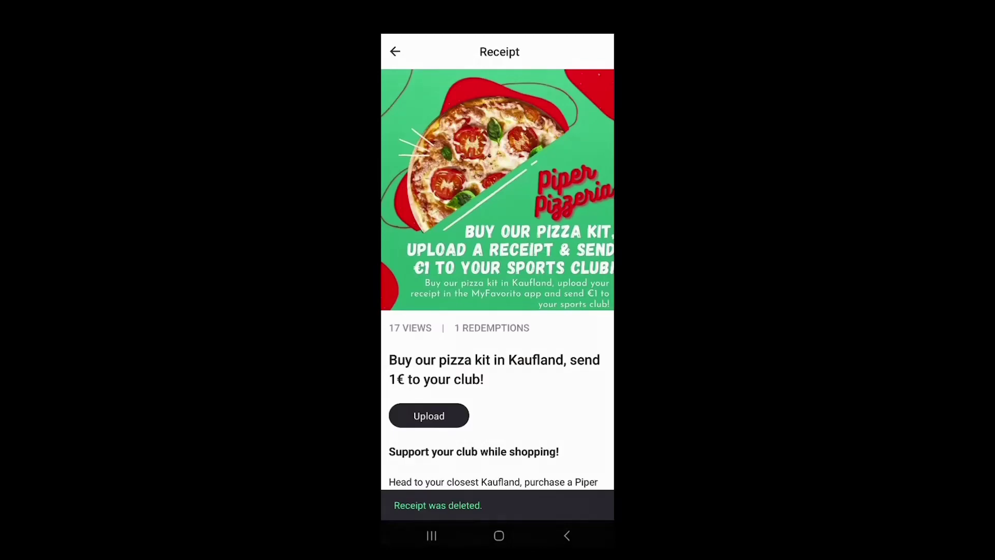
- Submit a photo of the Kaufland receipt with MyFavorito Rugby Club as payee and check its approval status
click(429, 416)
click(551, 309)
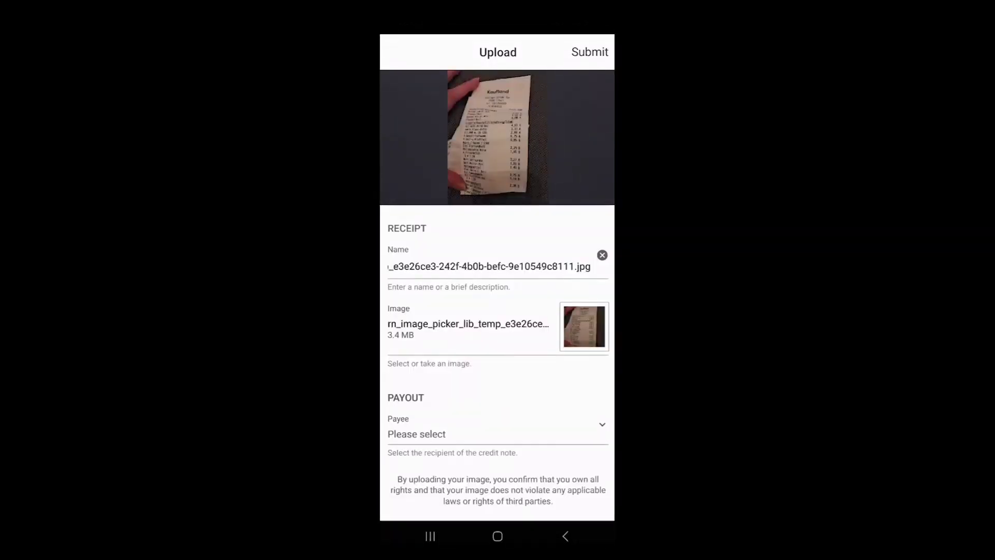
click(498, 434)
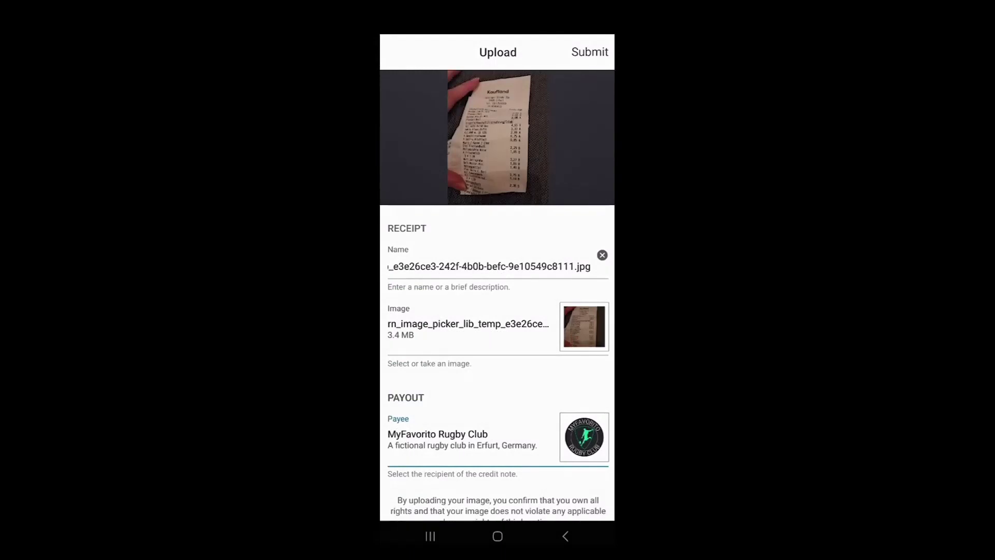
click(590, 52)
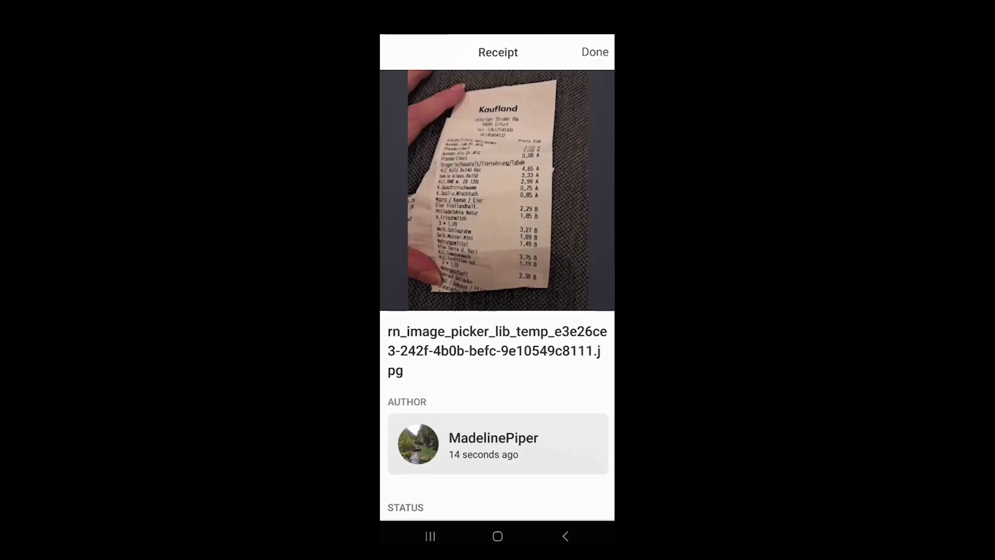
scroll(498, 311, down, 3)
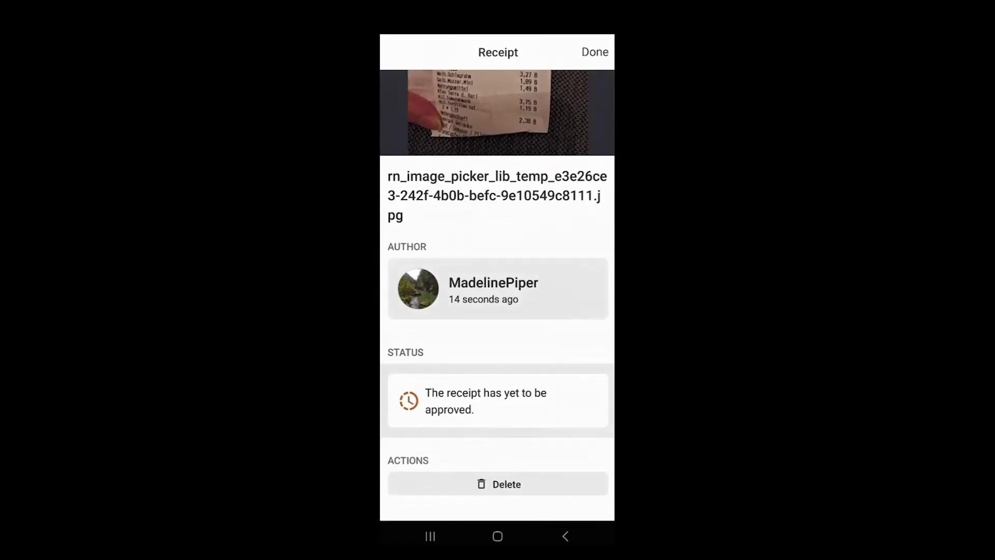
scroll(497, 295, up, 3)
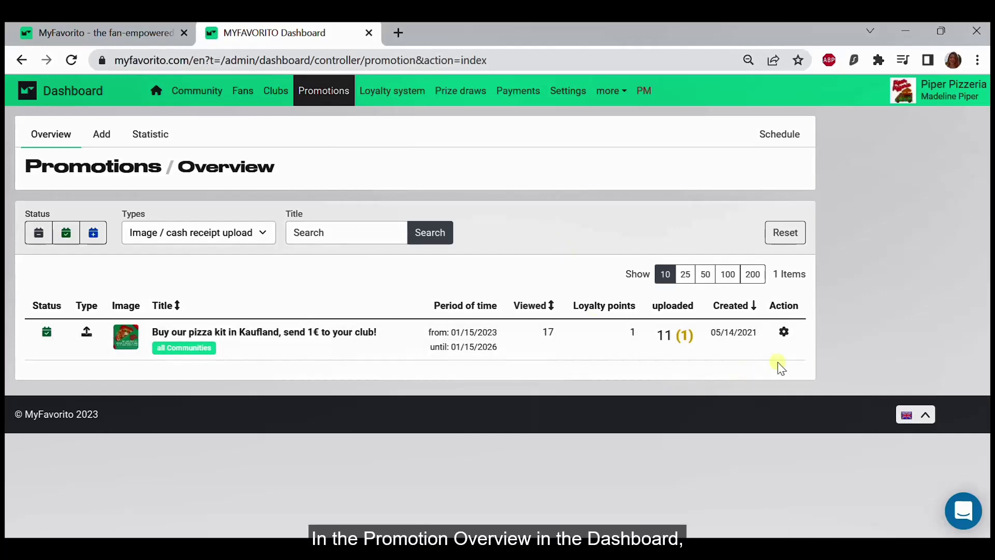
- Switch to the MyFavorito Dashboard in the browser and open the uploads management of the pizza kit promotion from its details page
click(784, 333)
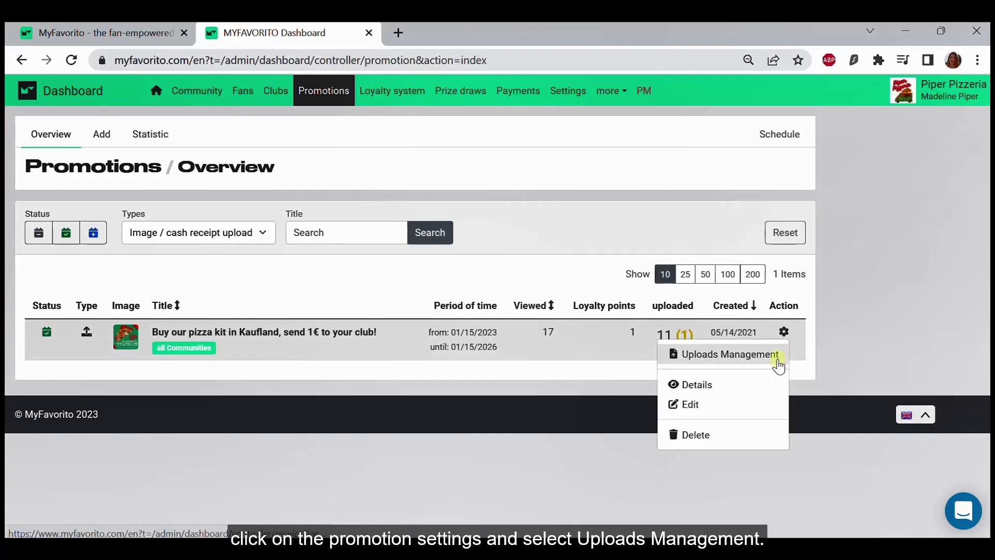
click(446, 381)
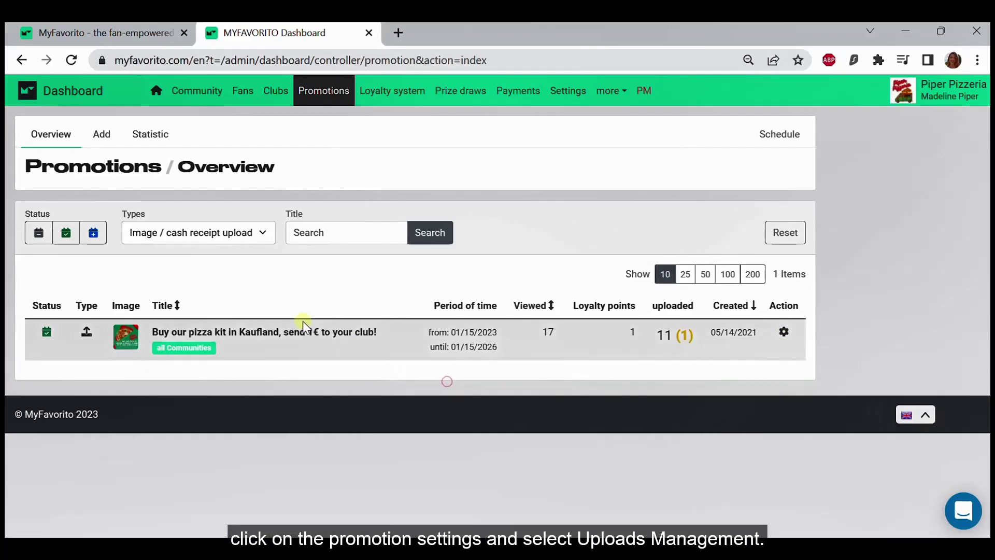
click(304, 335)
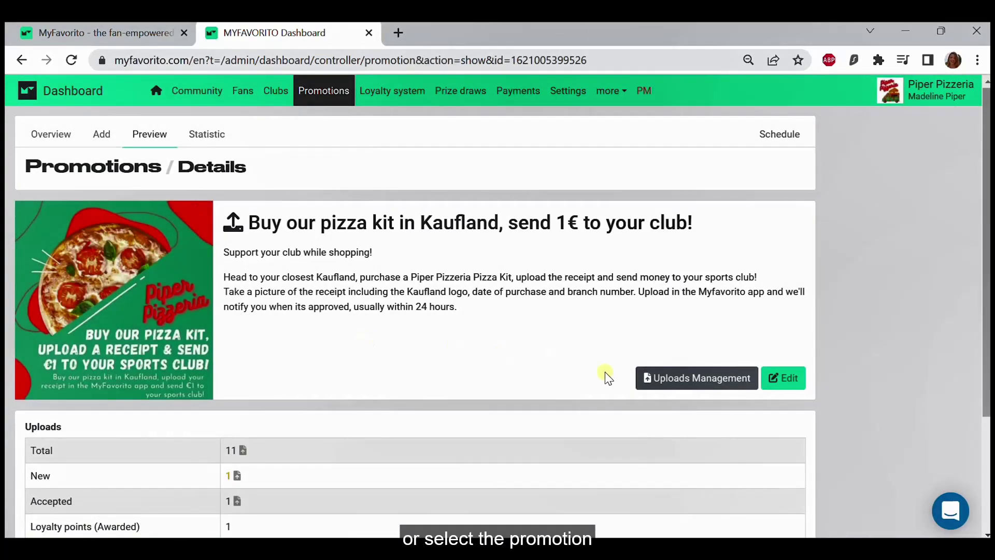
click(687, 369)
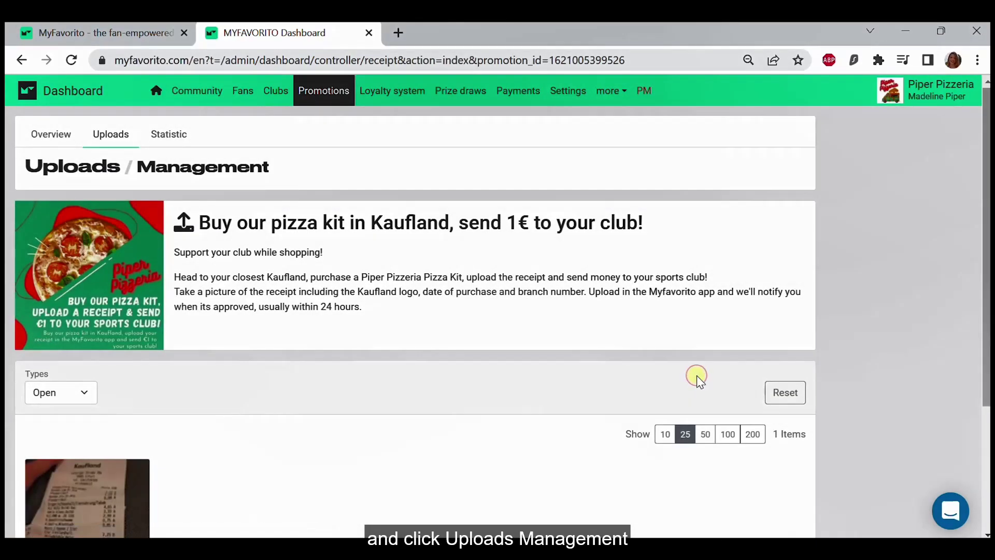
scroll(486, 373, down, 3)
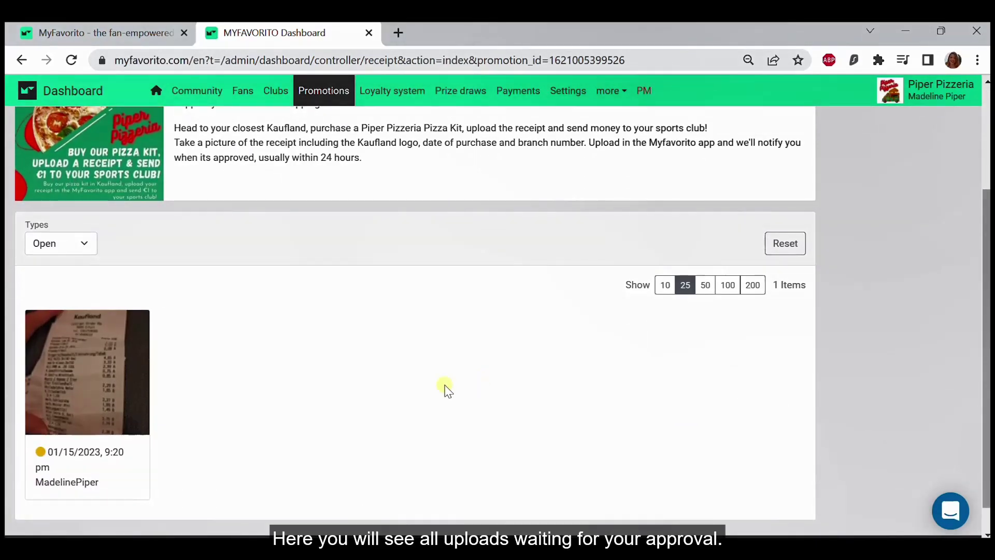
- Review the Kaufland receipt upload and save it as accepted with 1 loyalty point and a €1.00 community payout
click(103, 401)
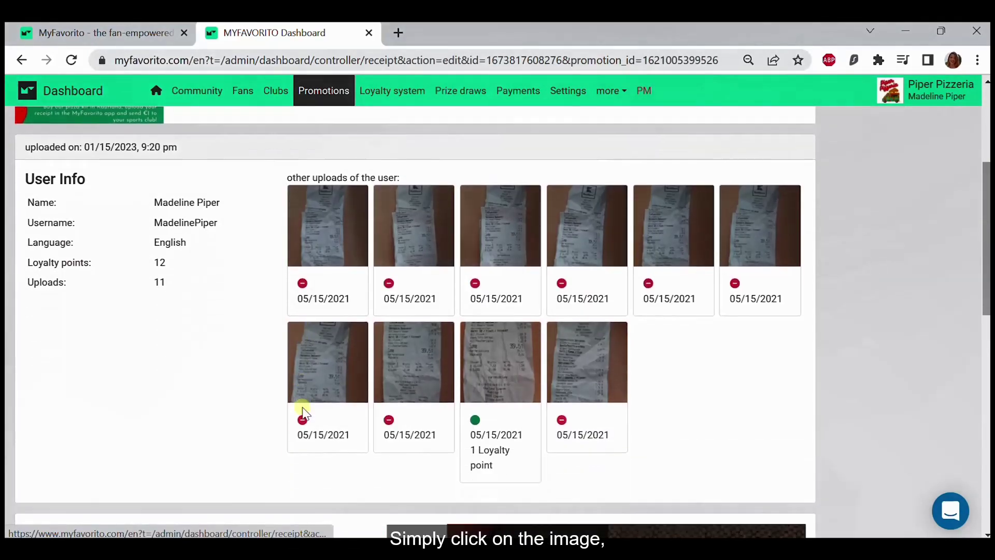
scroll(303, 409, down, 8)
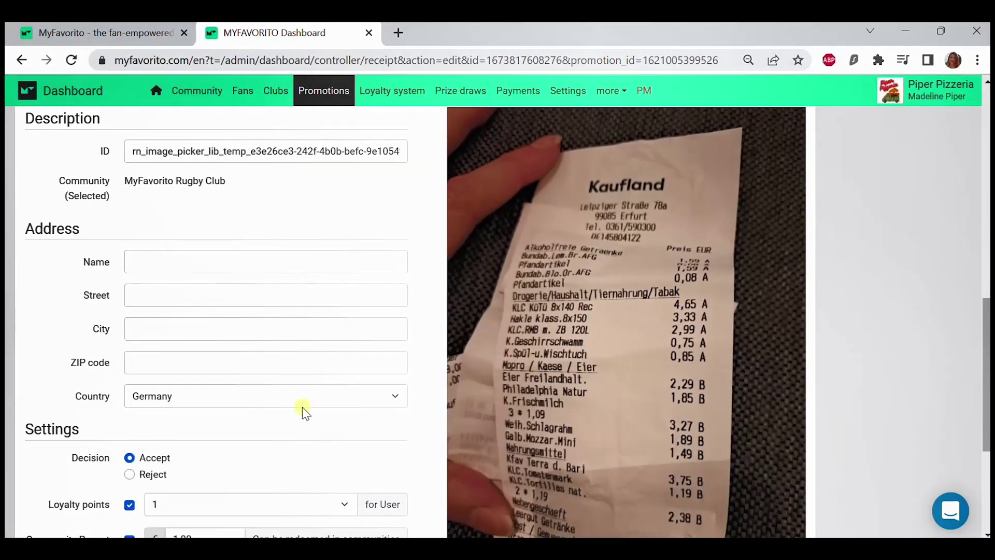
scroll(293, 277, up, 1)
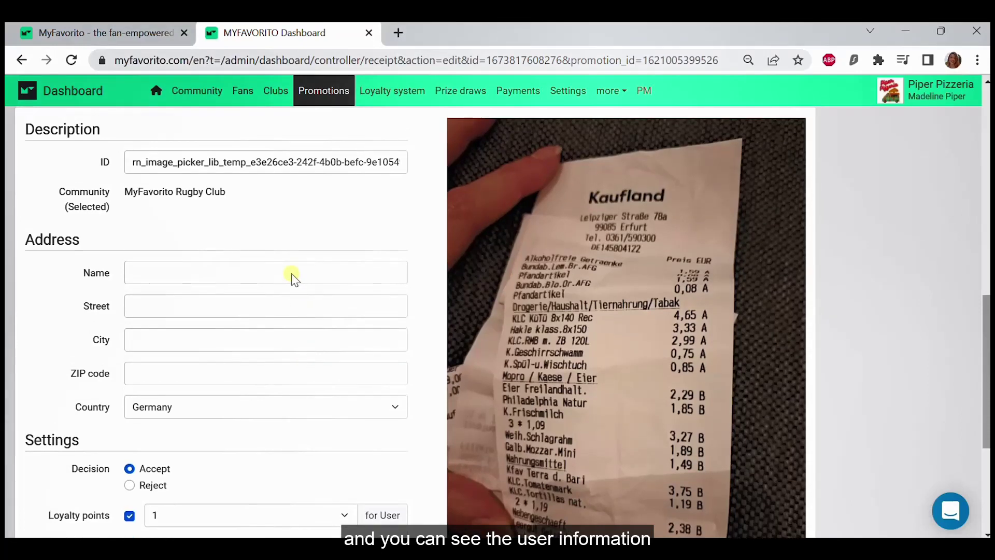
scroll(291, 275, down, 3)
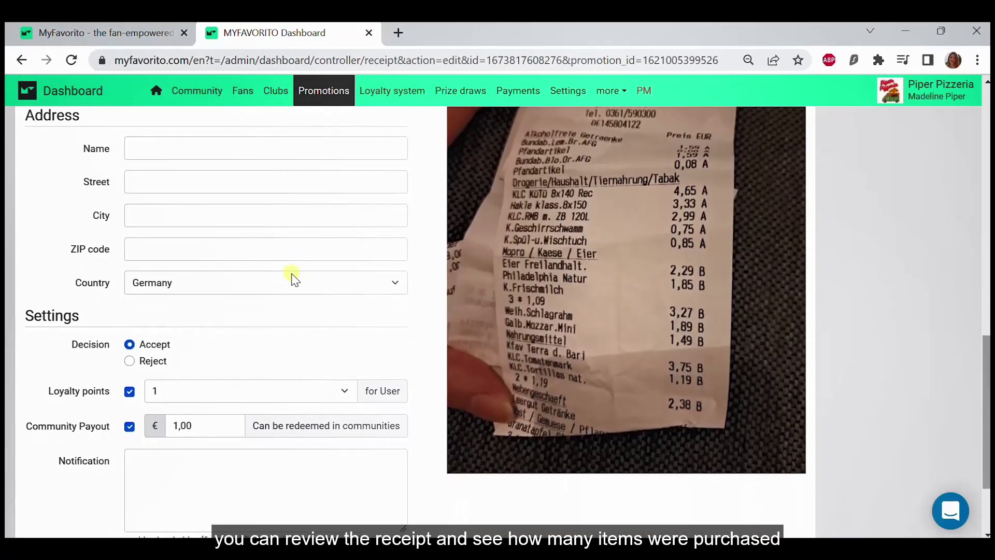
scroll(291, 275, up, 1)
scroll(292, 277, down, 1)
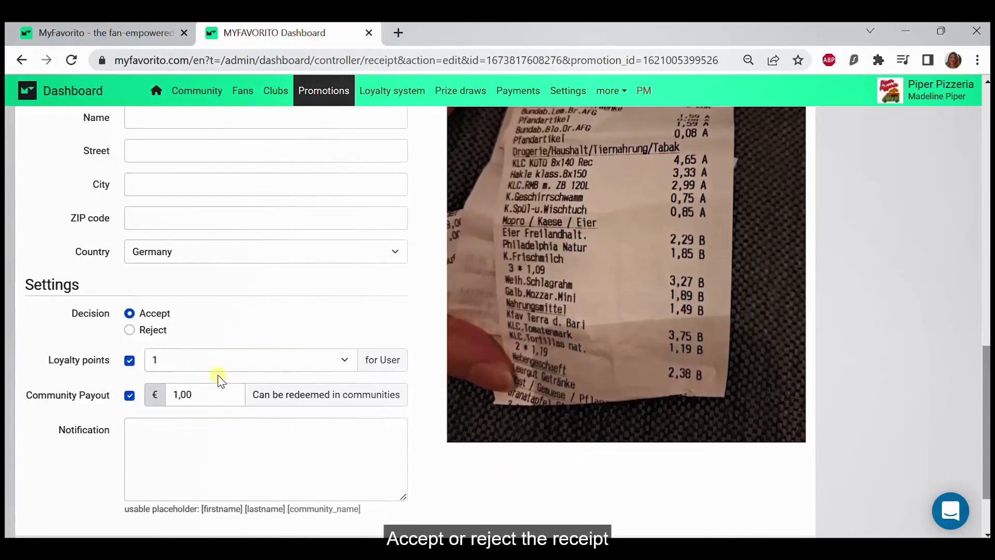
scroll(217, 374, down, 1)
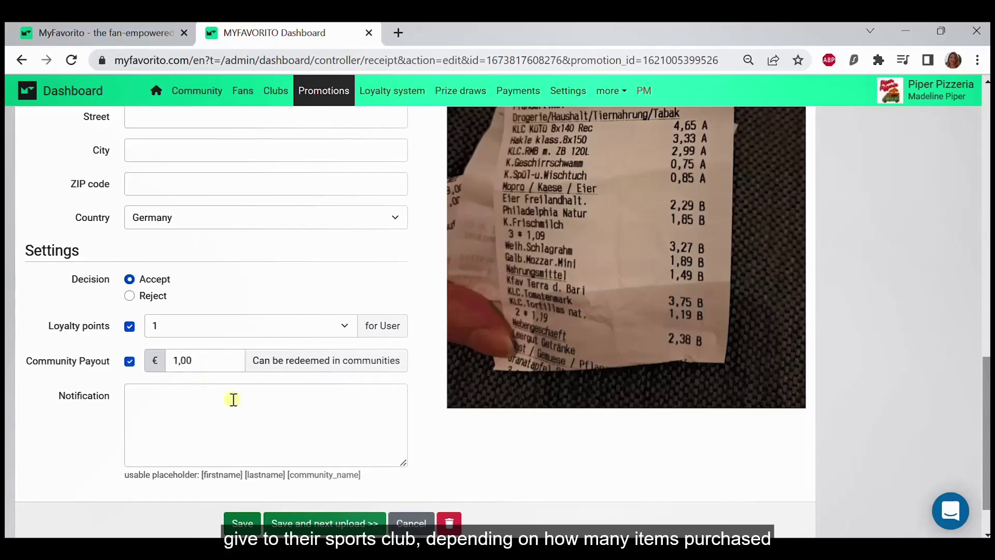
scroll(249, 414, down, 1)
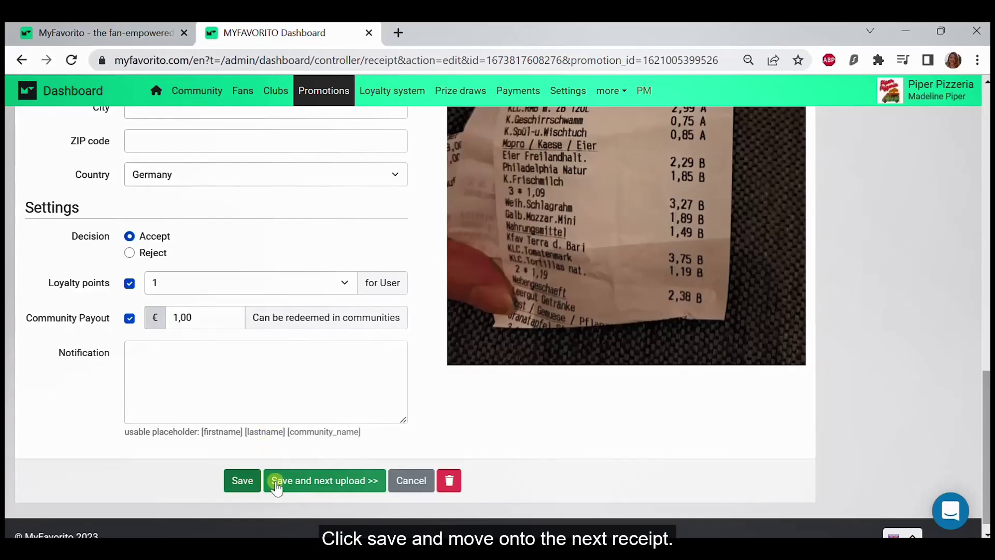
click(242, 481)
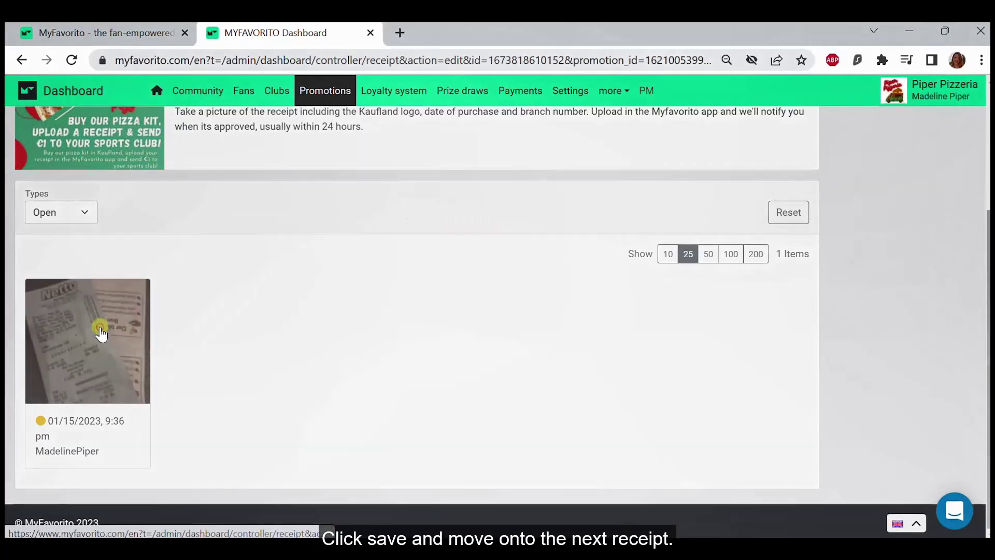
- Open the Netto receipt upload, review its details, and set the decision to Reject
click(98, 329)
scroll(338, 413, down, 10)
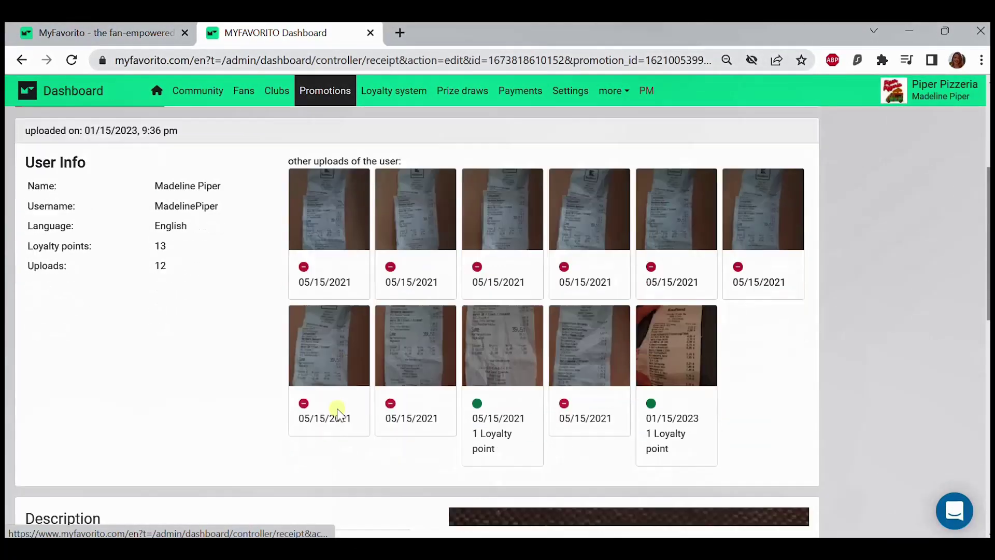
scroll(338, 413, down, 4)
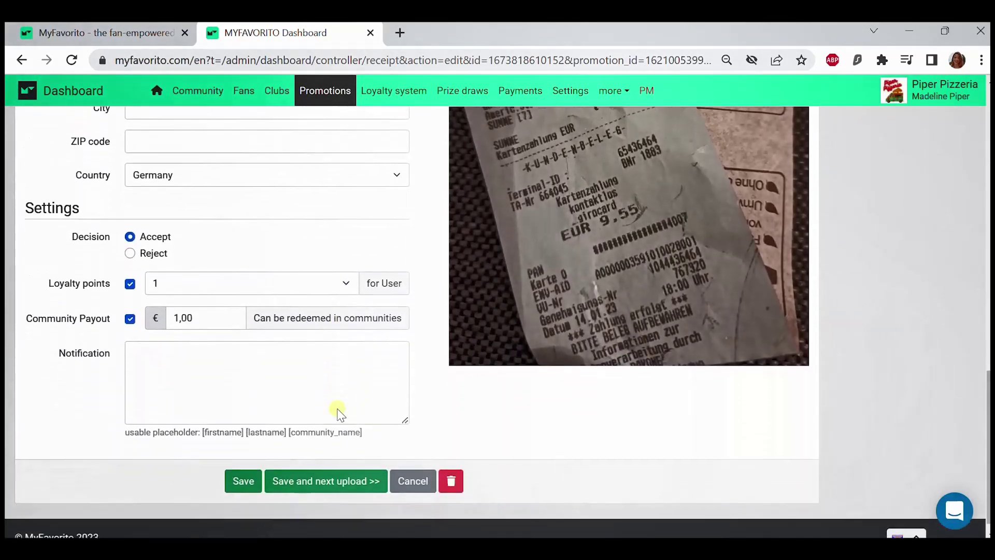
scroll(338, 413, up, 1)
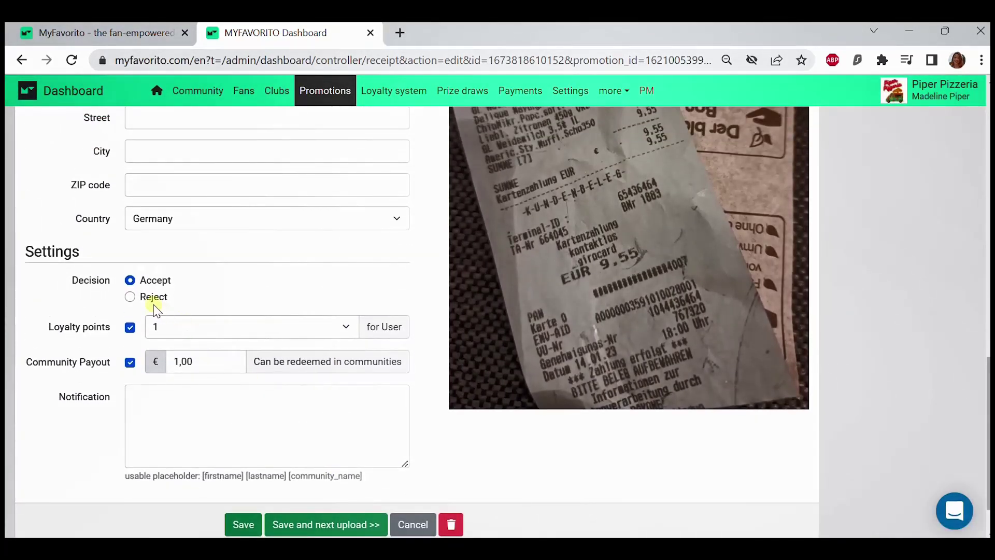
drag(151, 296, 143, 305)
click(133, 296)
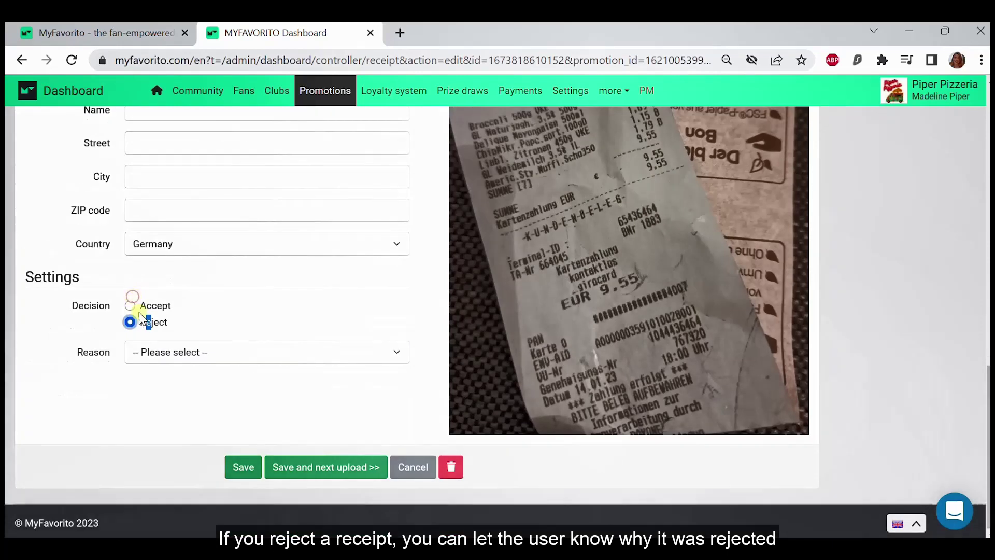
- Set the rejection reason to "Upload contains no products", save the Netto receipt decision and continue to the next upload
click(263, 355)
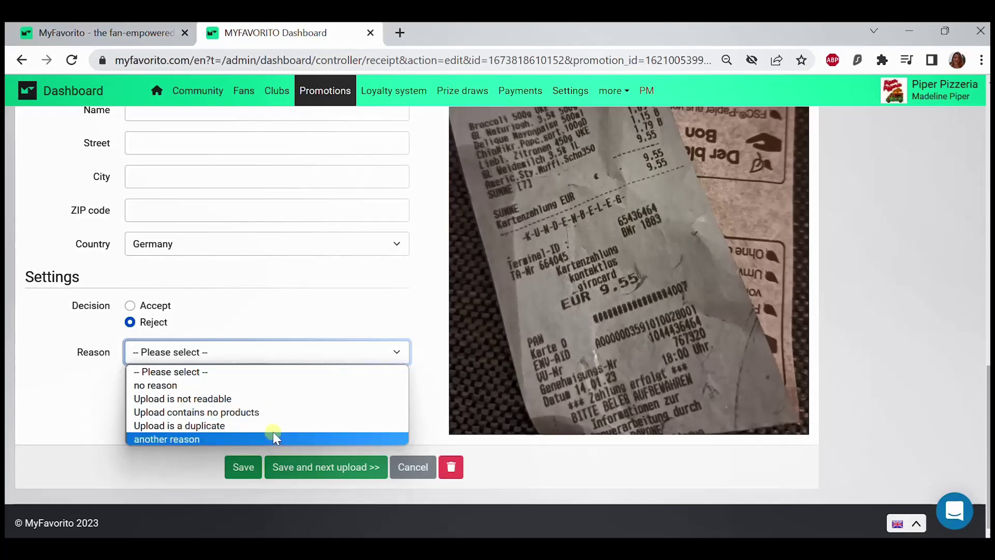
click(272, 412)
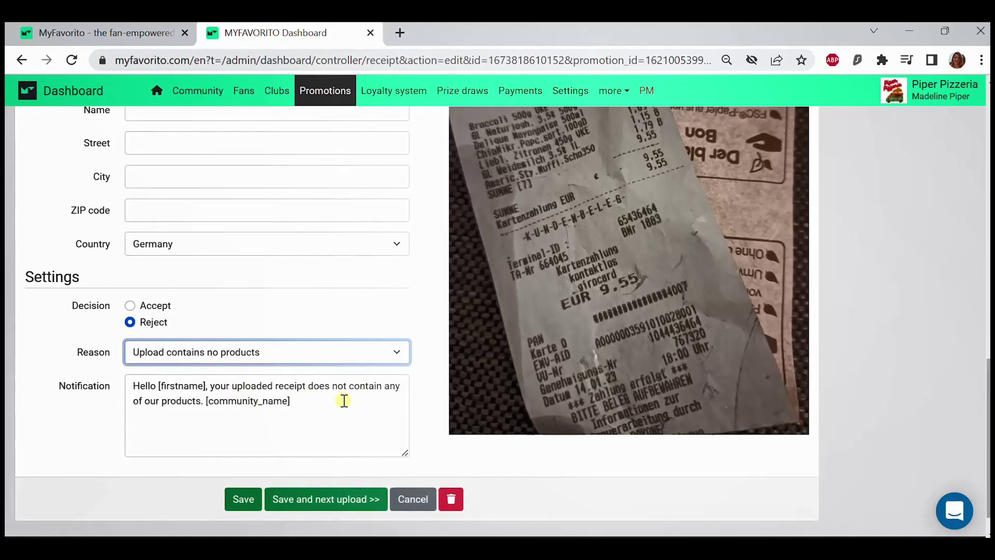
scroll(345, 401, down, 1)
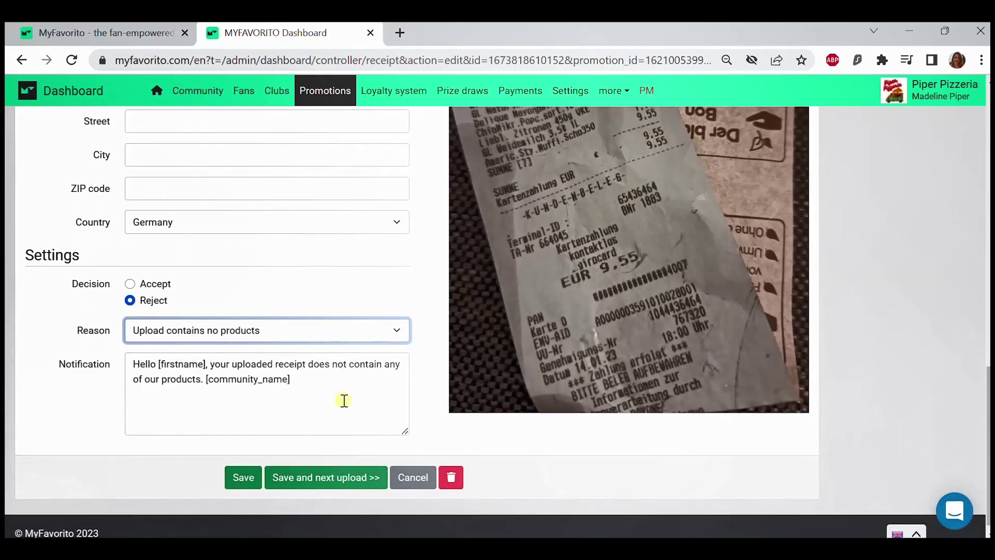
click(321, 473)
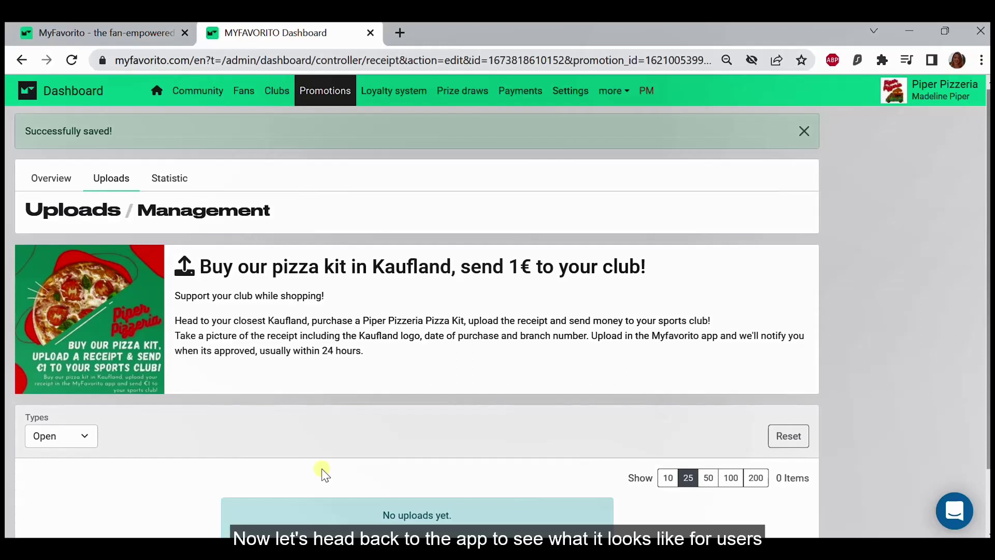
scroll(322, 473, down, 2)
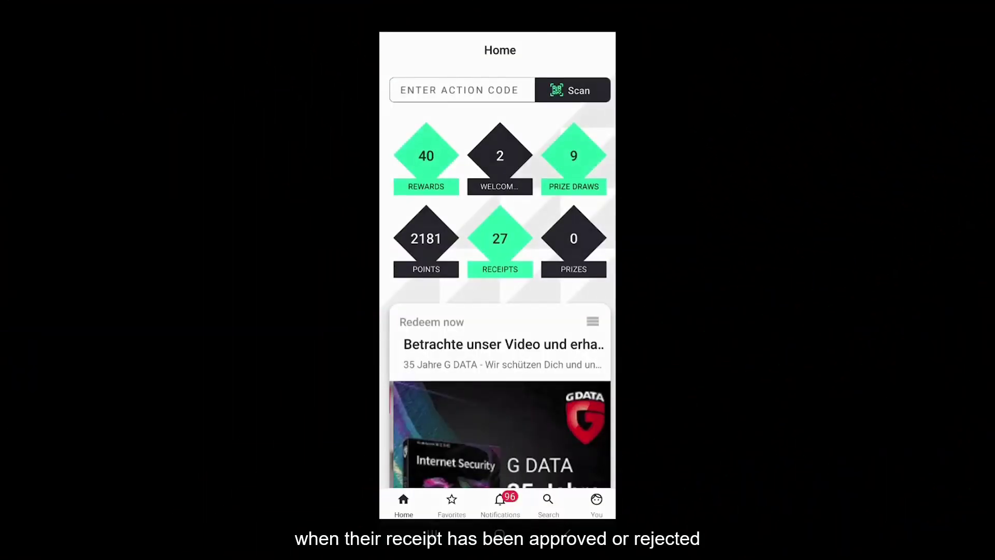
- Switch to the MyFavorito mobile app and review the unread notifications about the rejected and accepted receipts and the club payout
click(500, 504)
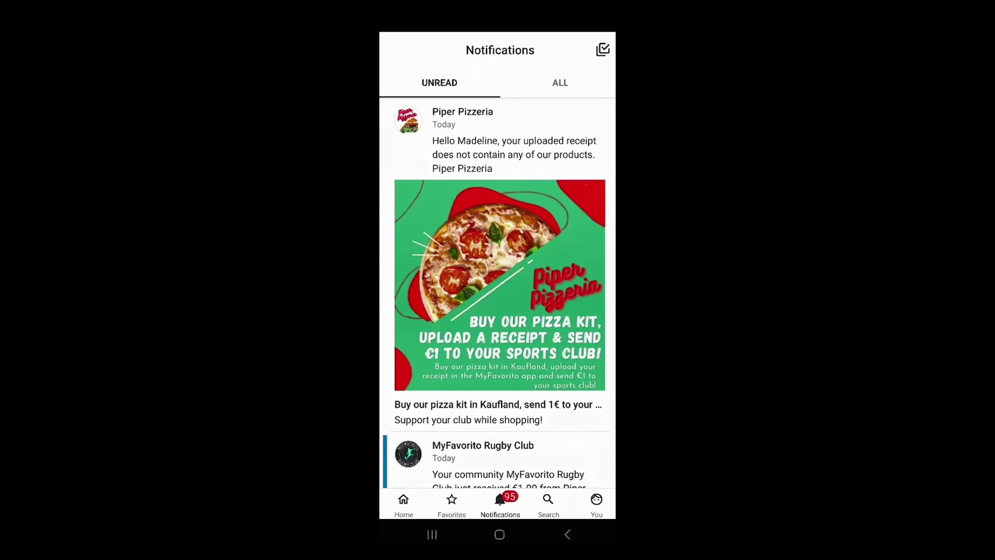
scroll(496, 294, down, 5)
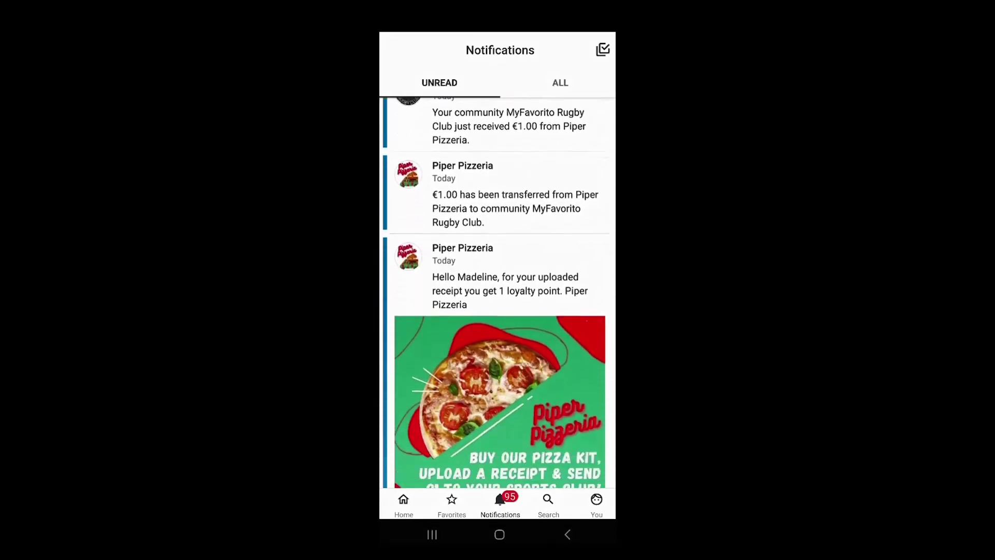
scroll(496, 294, down, 1)
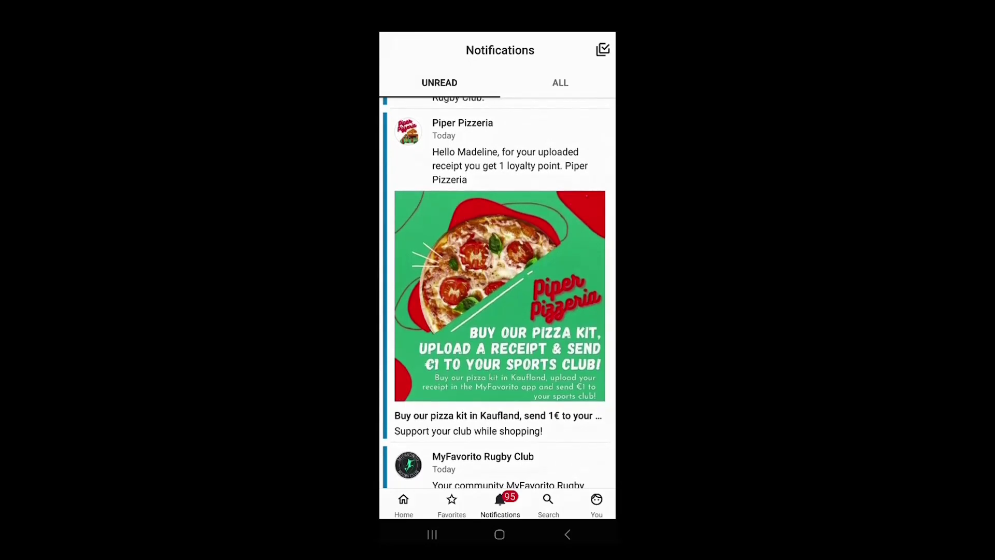
scroll(496, 294, down, 1)
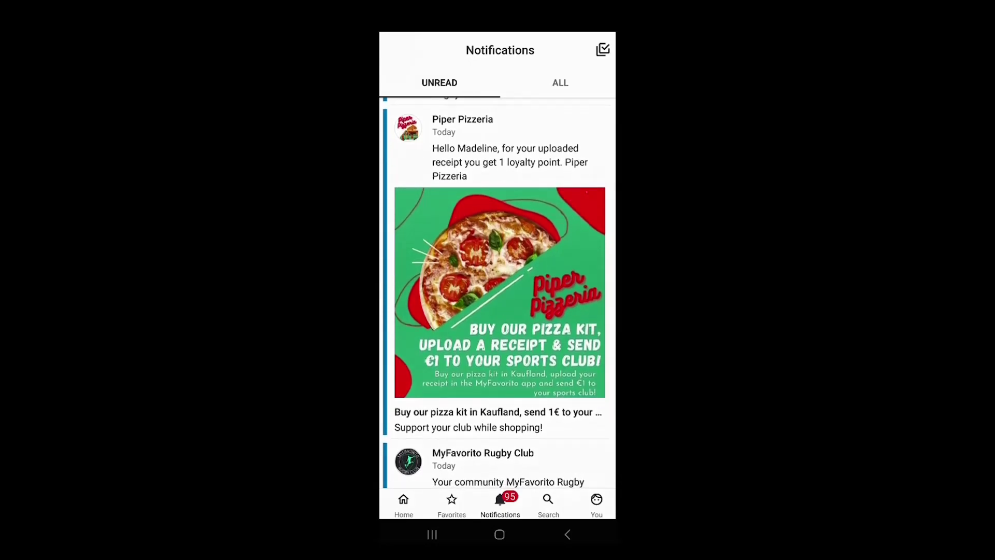